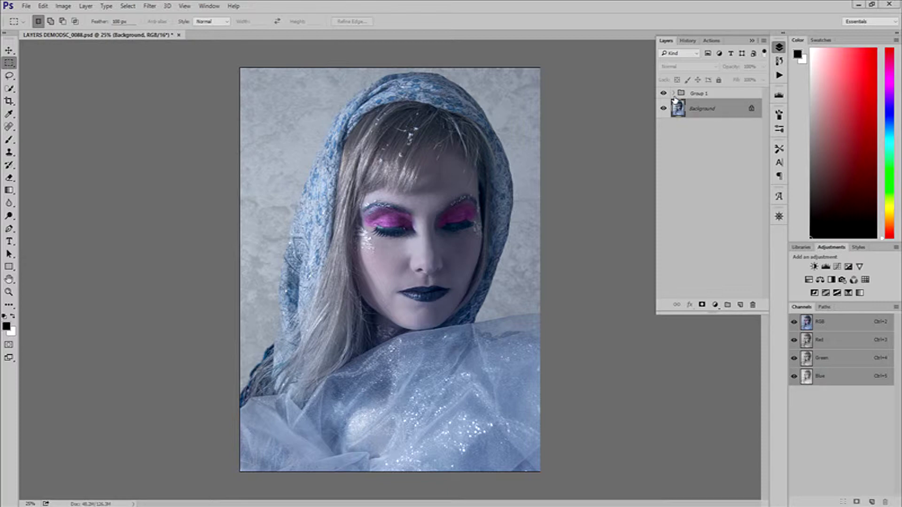
Expand Group 1 and toggle its visibility to compare the edited portrait with the original, examining its masked layers, and collapse the group
click(673, 93)
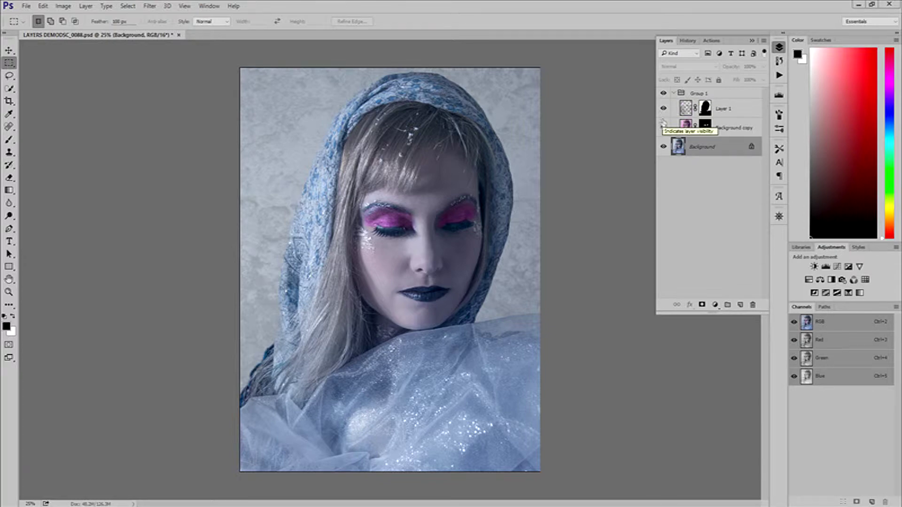
click(663, 94)
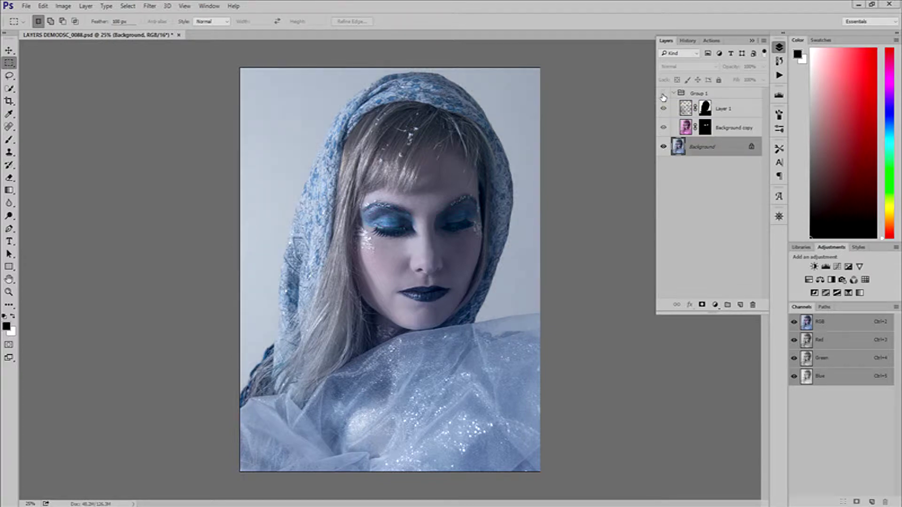
click(663, 94)
click(663, 94)
click(664, 94)
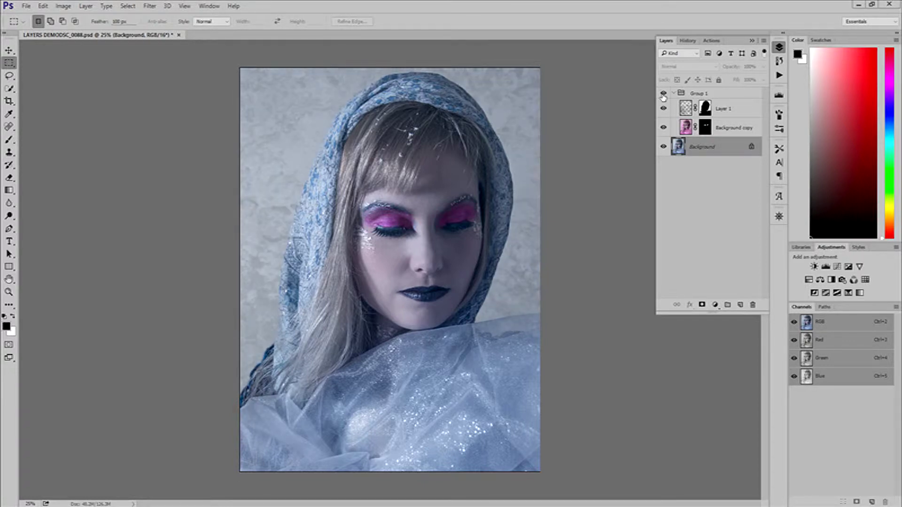
click(663, 94)
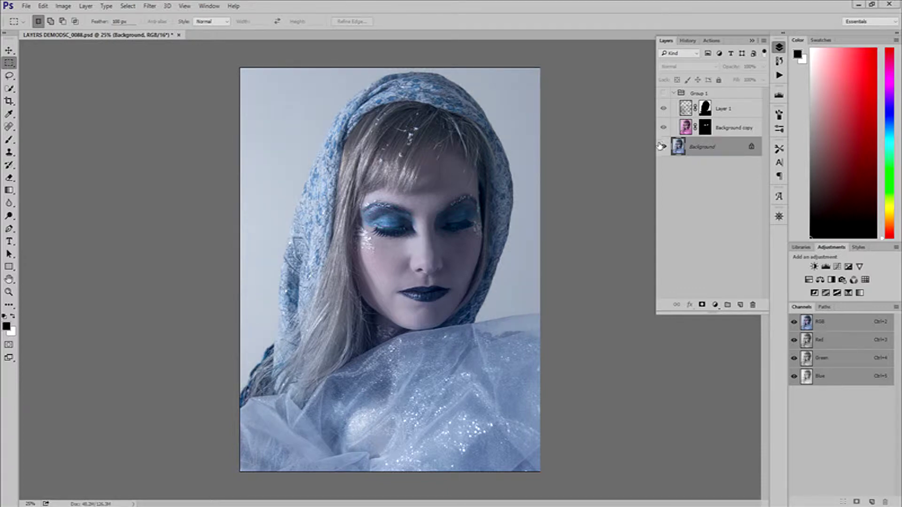
click(663, 94)
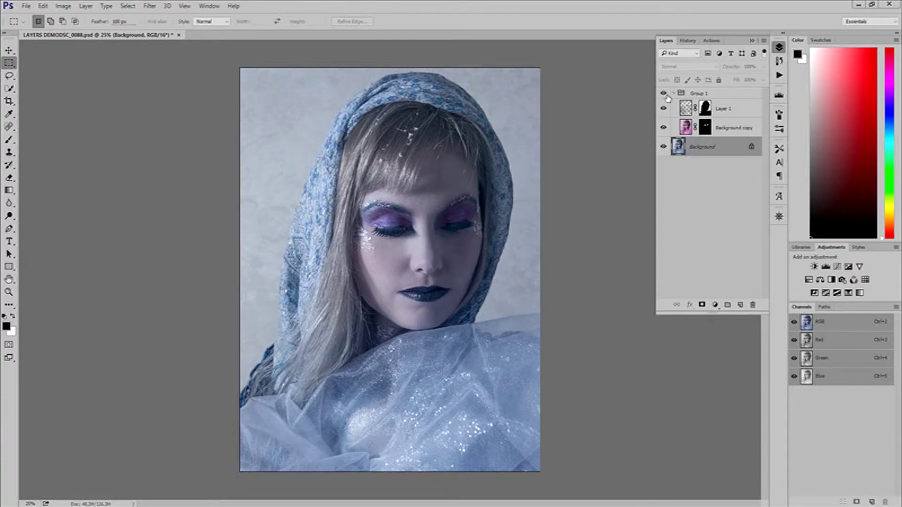
click(663, 93)
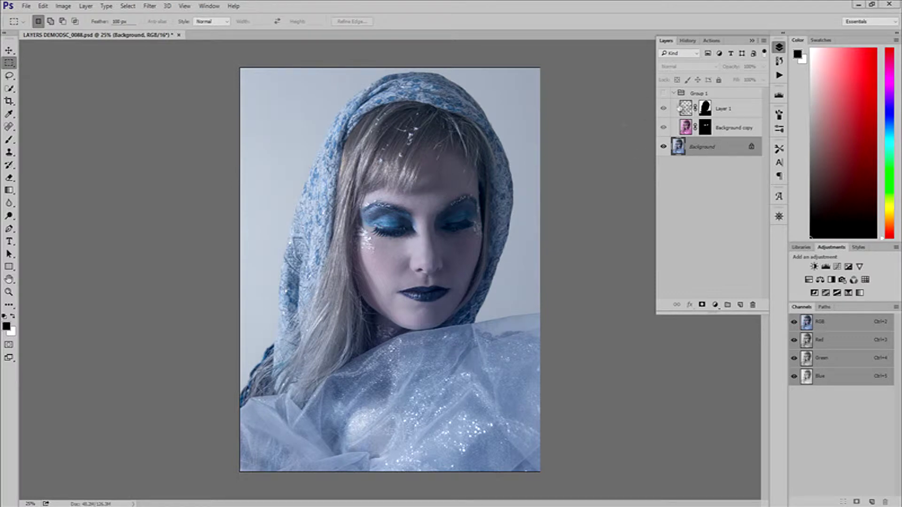
click(663, 94)
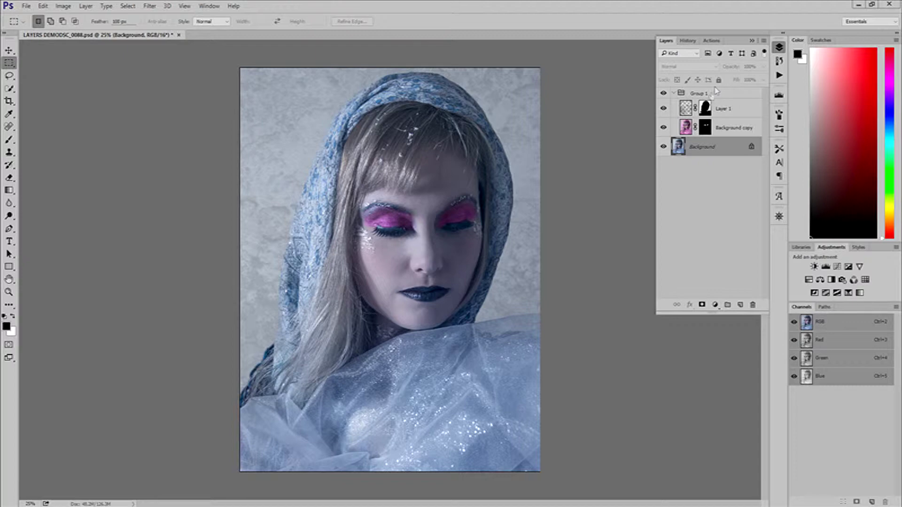
click(674, 94)
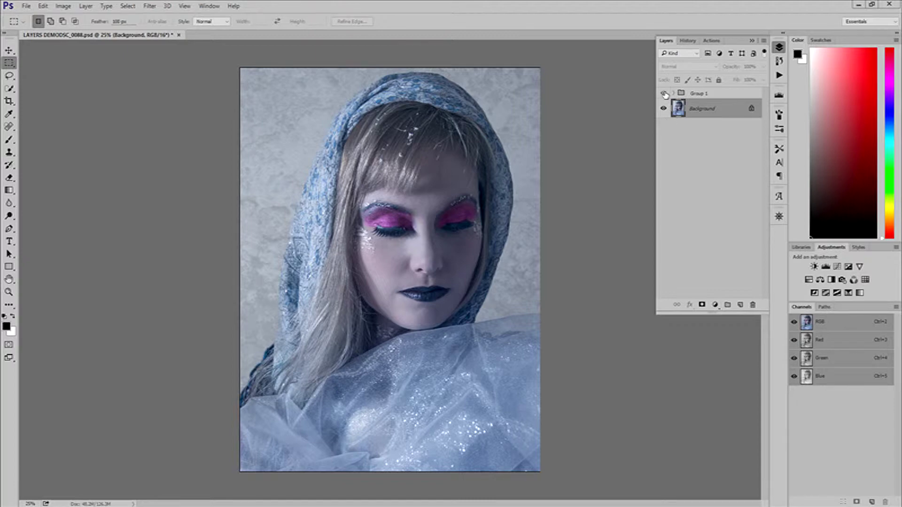
Compare the portrait with and without Group 1 once more, then leave the group collapsed and hidden
click(664, 93)
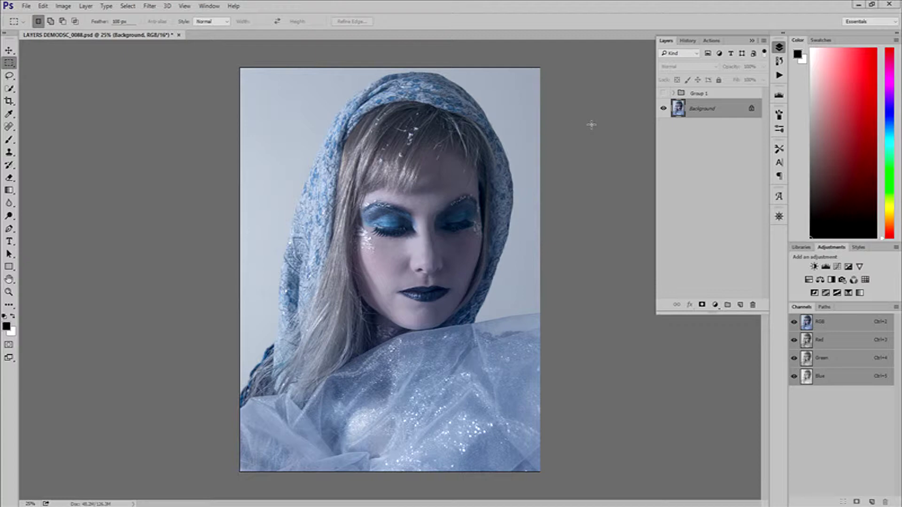
click(664, 93)
click(673, 94)
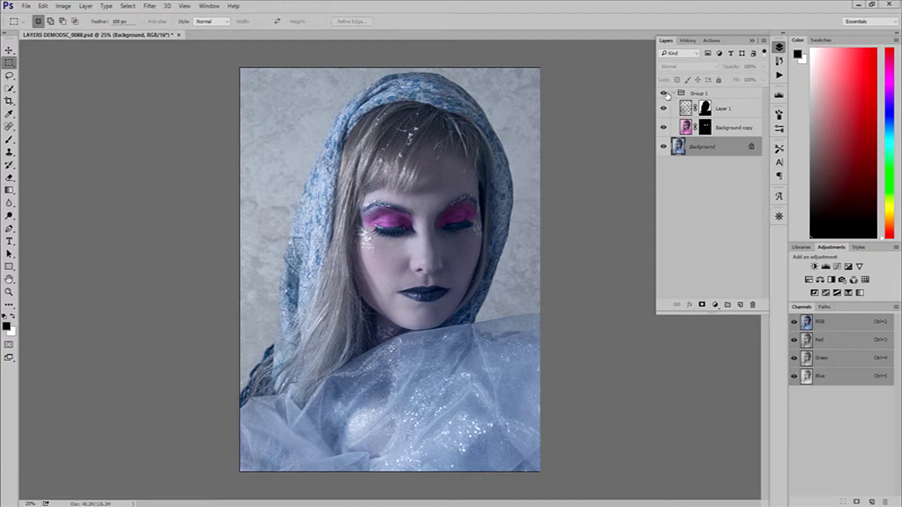
click(664, 94)
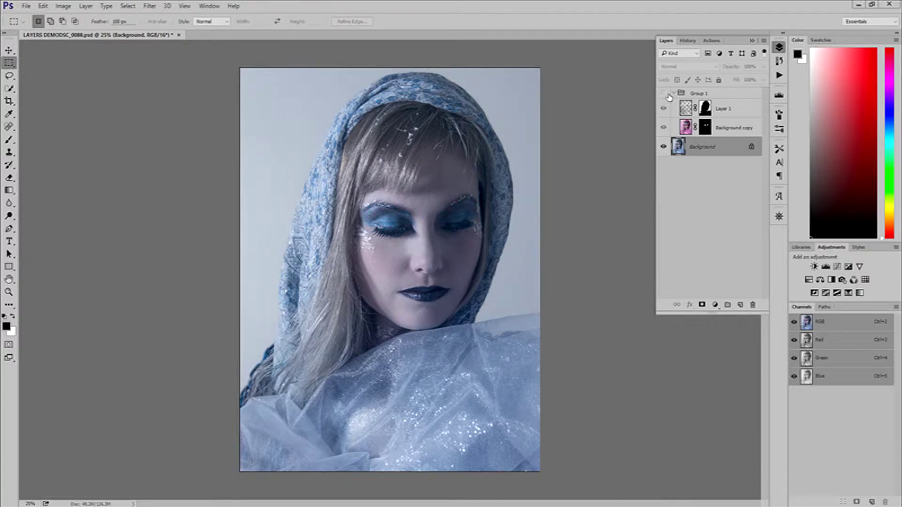
click(668, 95)
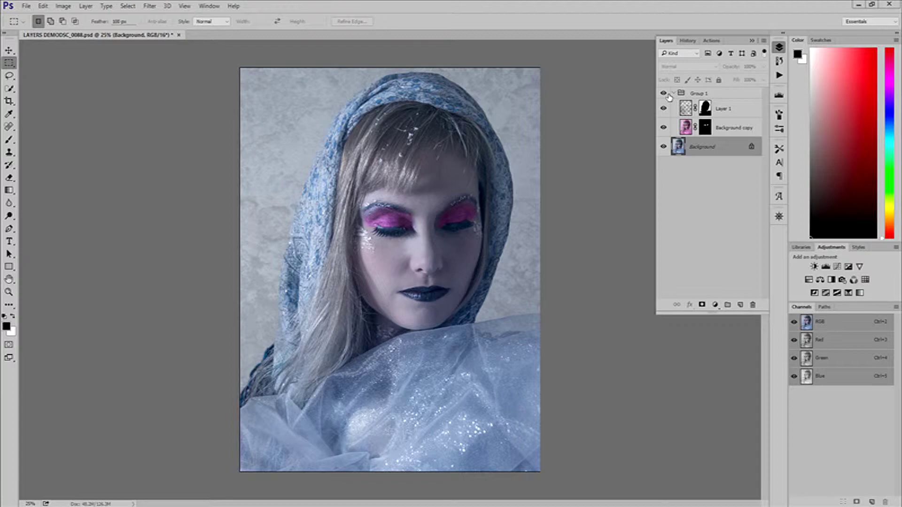
click(673, 94)
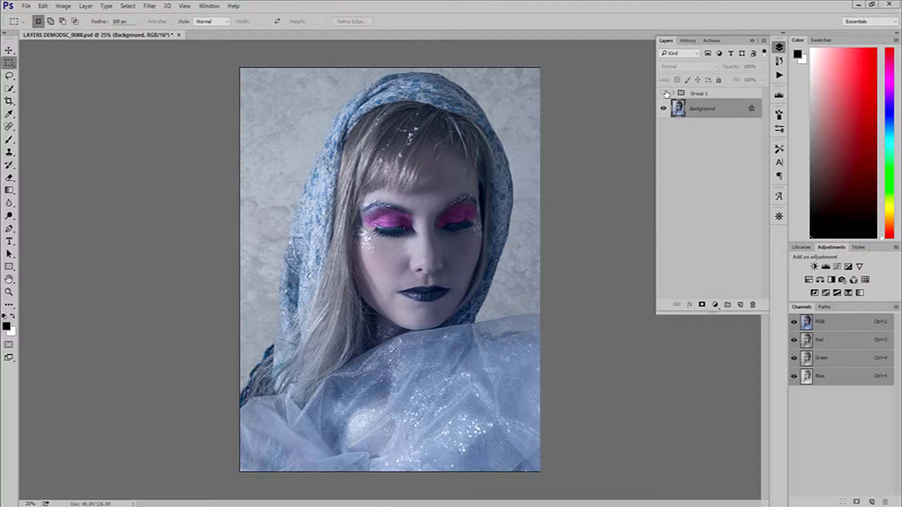
click(666, 94)
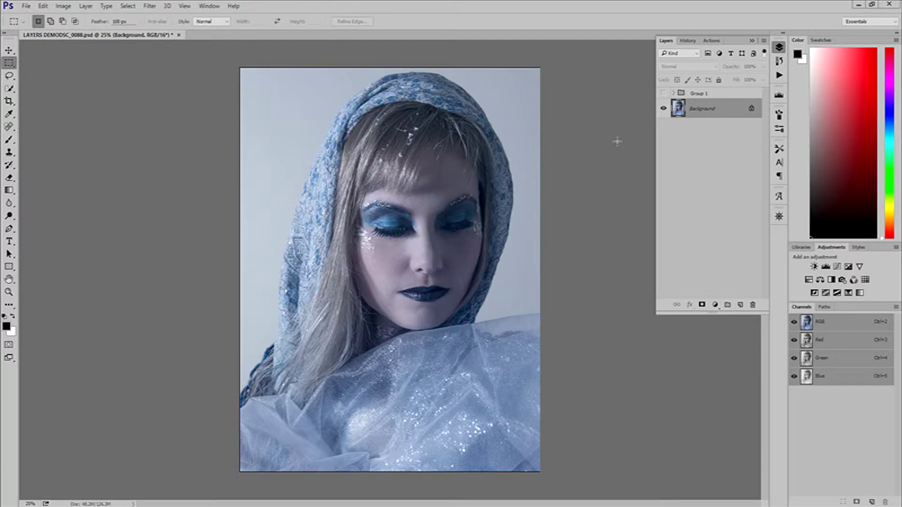
click(86, 7)
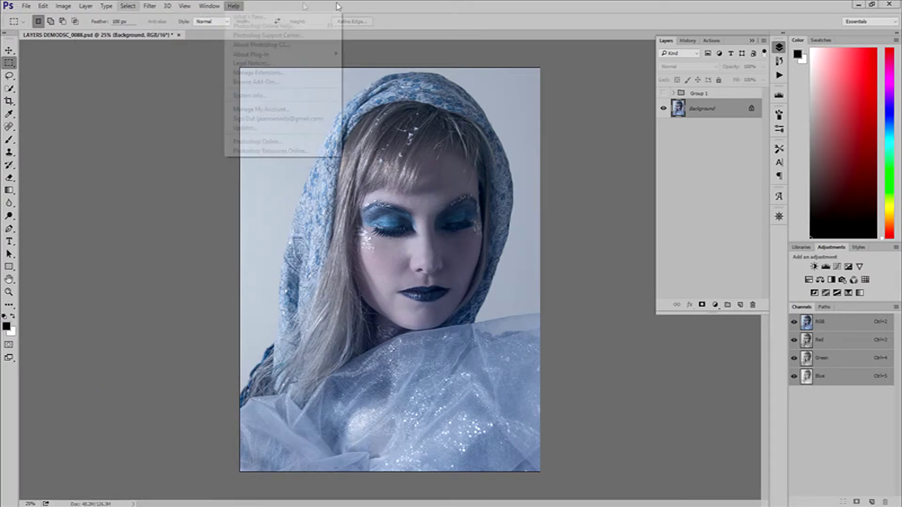
click(510, 9)
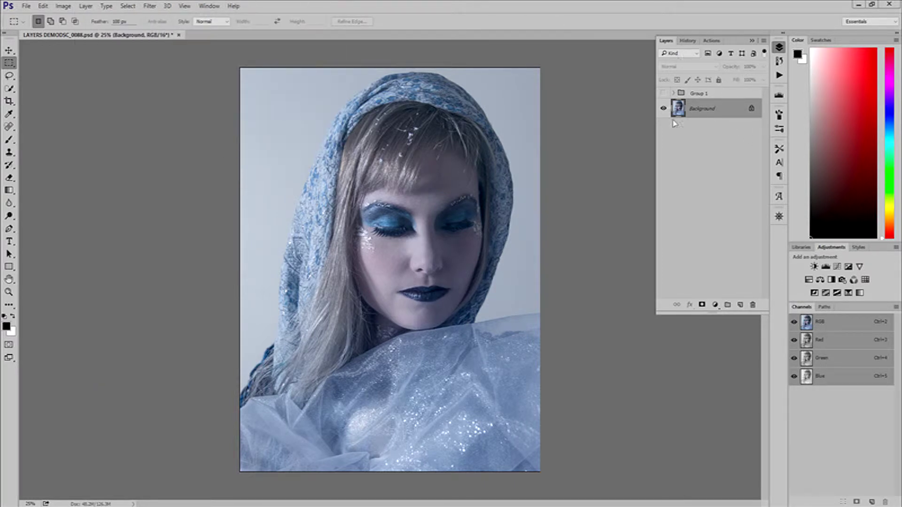
right_click(715, 113)
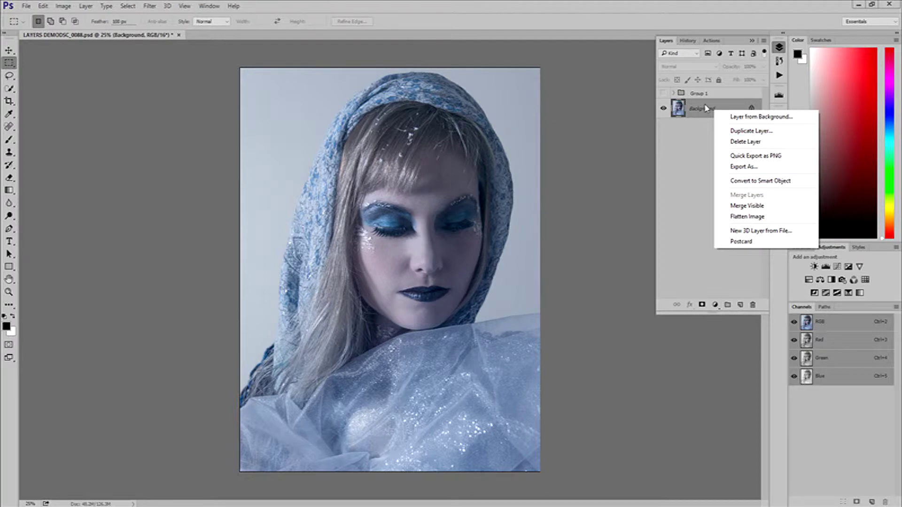
click(688, 253)
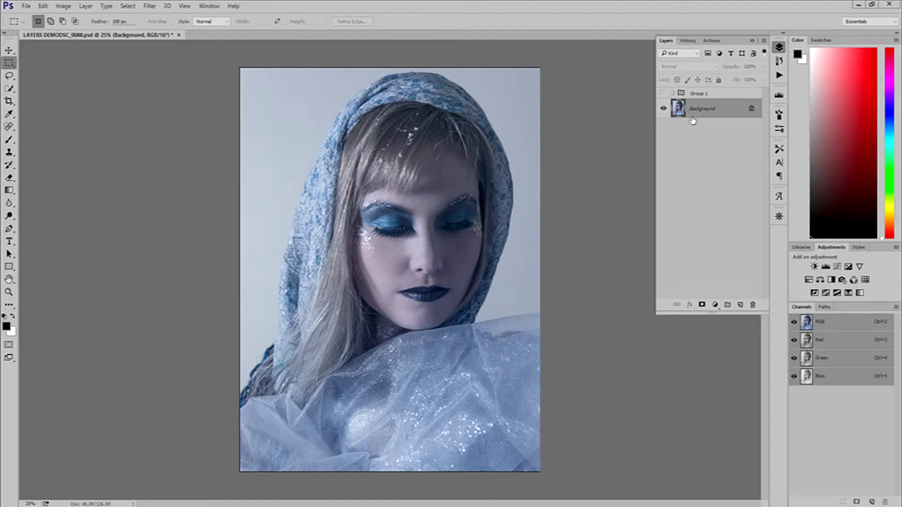
Duplicate the Background layer within the same document, keeping the suggested name
right_click(703, 108)
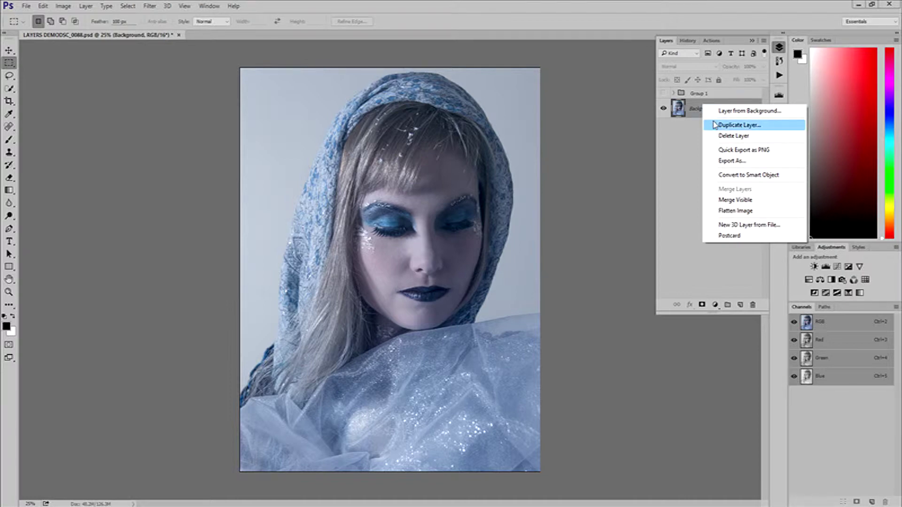
click(714, 125)
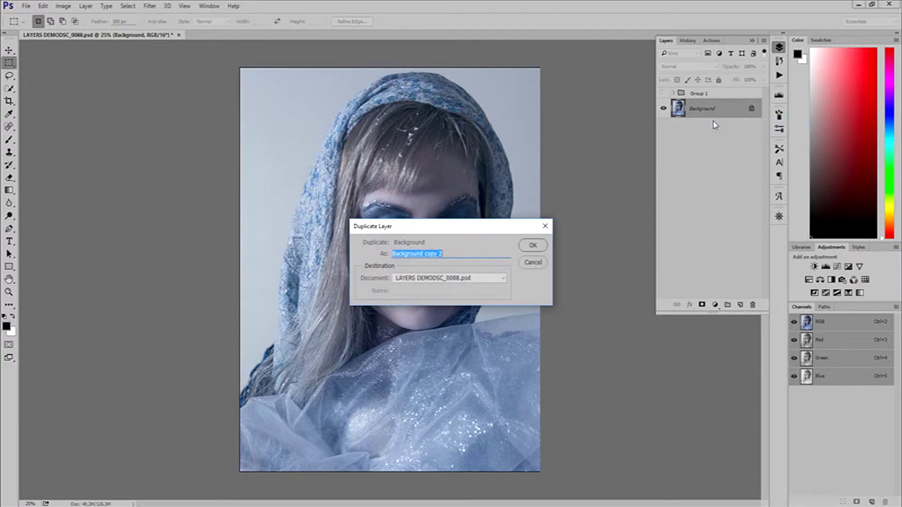
click(534, 246)
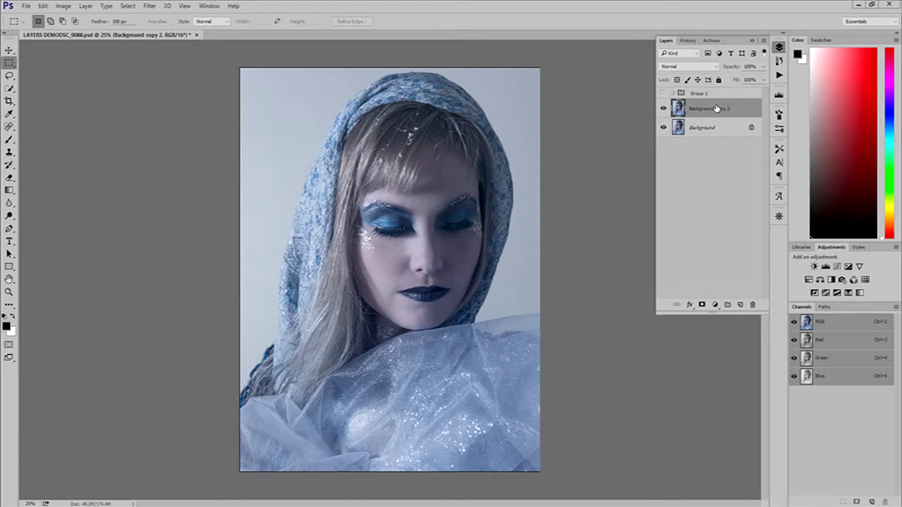
Apply a Hue/Saturation adjustment to the duplicated layer with Hue +97 and Saturation +10, turning the blue tones pink
click(63, 5)
mouse_move(85, 32)
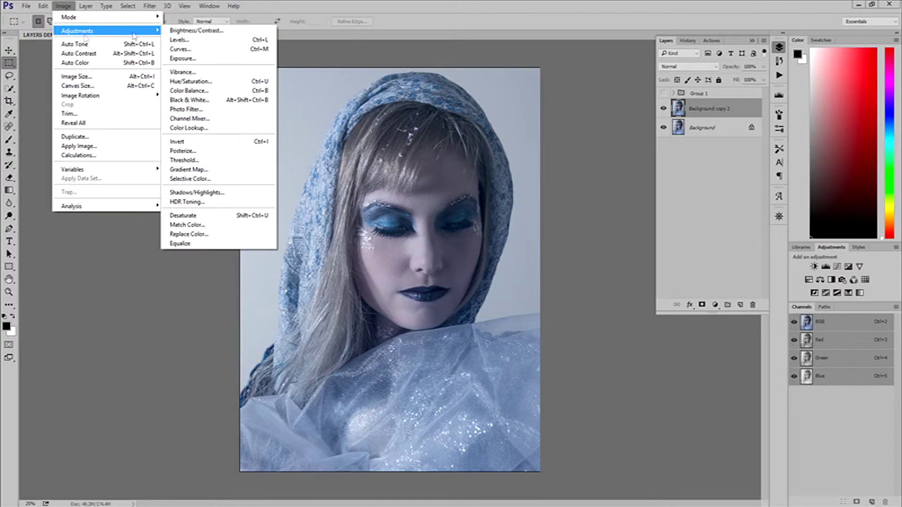
click(217, 81)
drag(447, 190, 174, 56)
drag(157, 118, 164, 145)
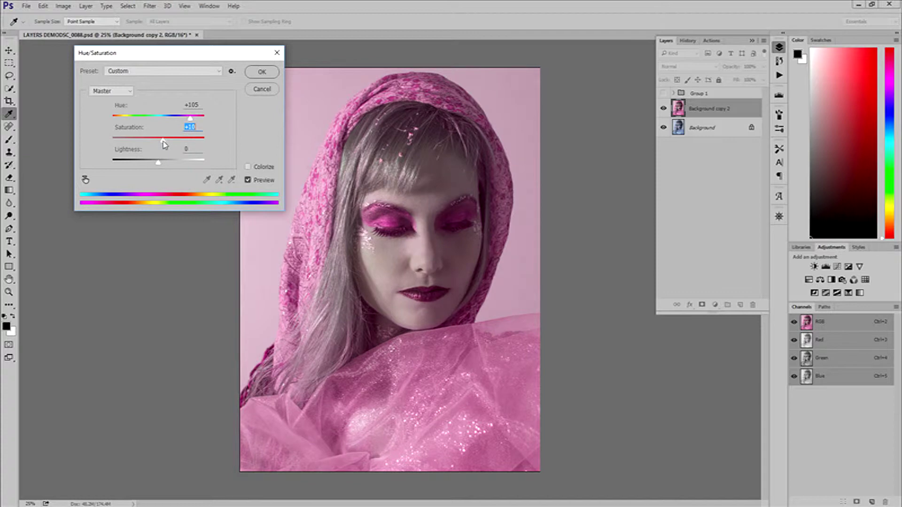
drag(189, 119, 190, 121)
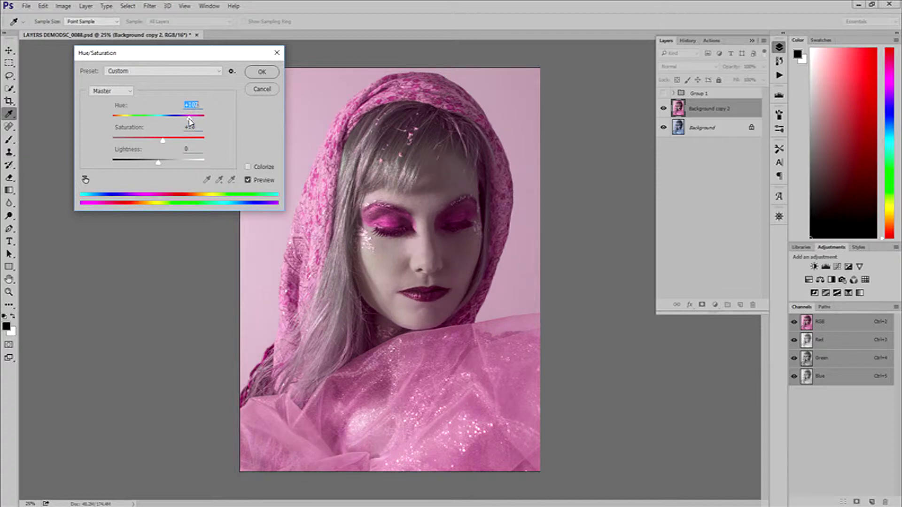
click(262, 72)
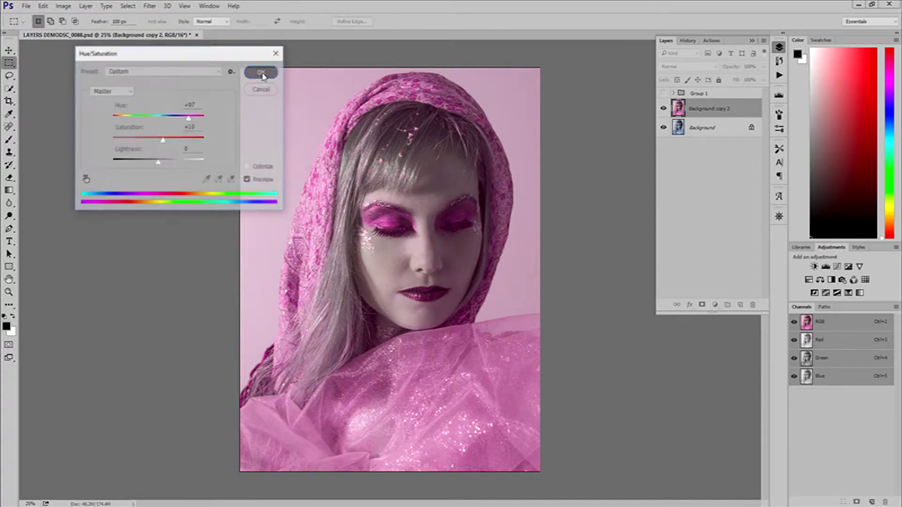
Toggle the recoloured duplicate layer's visibility to compare the pink version with the original blue image
click(664, 110)
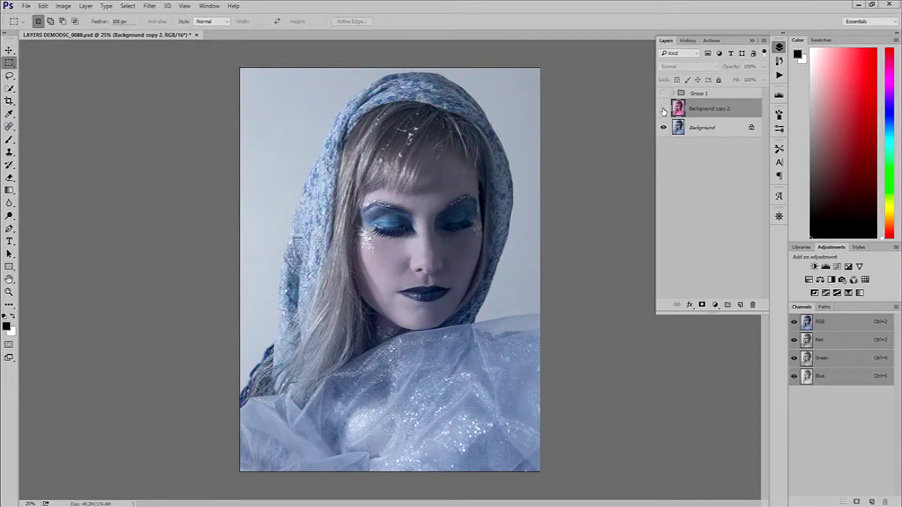
click(663, 110)
click(663, 109)
click(663, 110)
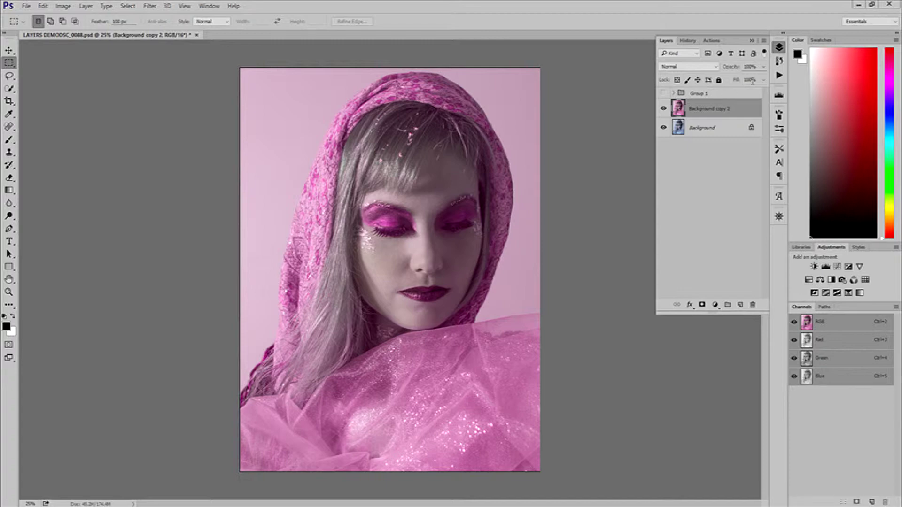
click(28, 6)
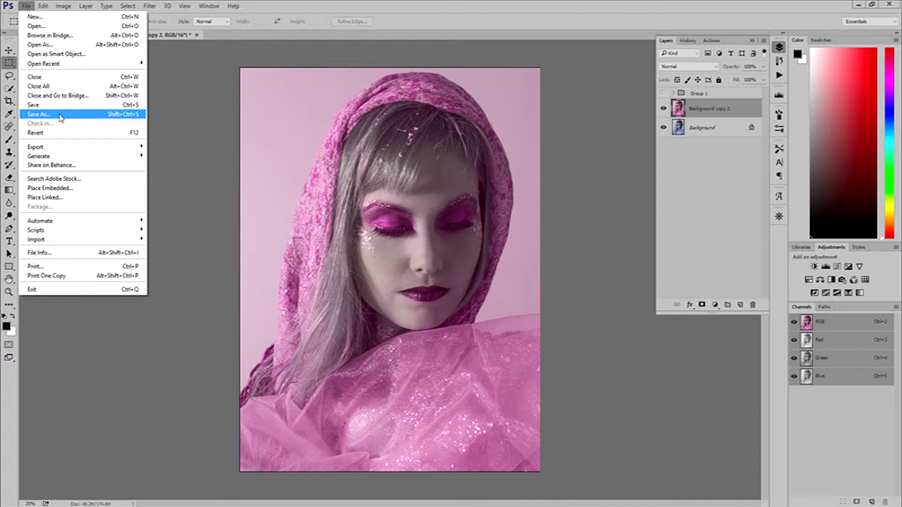
click(339, 4)
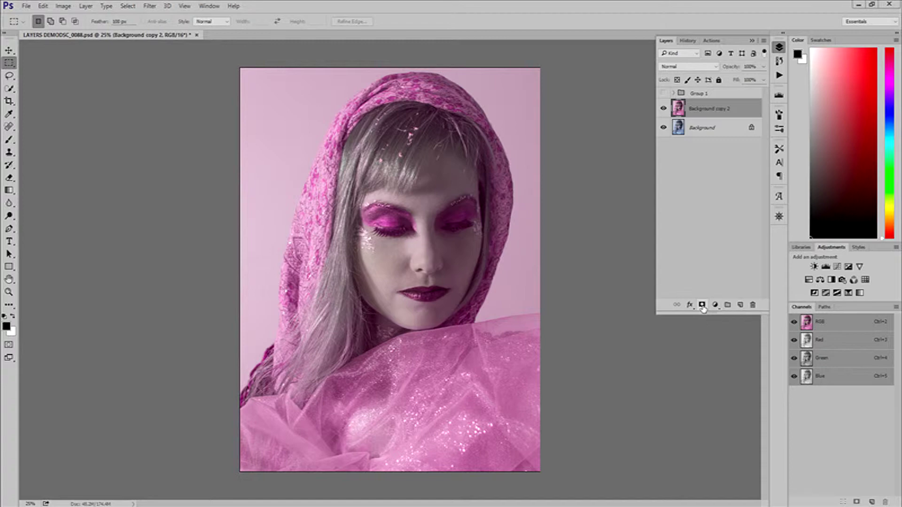
Add a Hide All layer mask to the recoloured duplicate layer
click(84, 7)
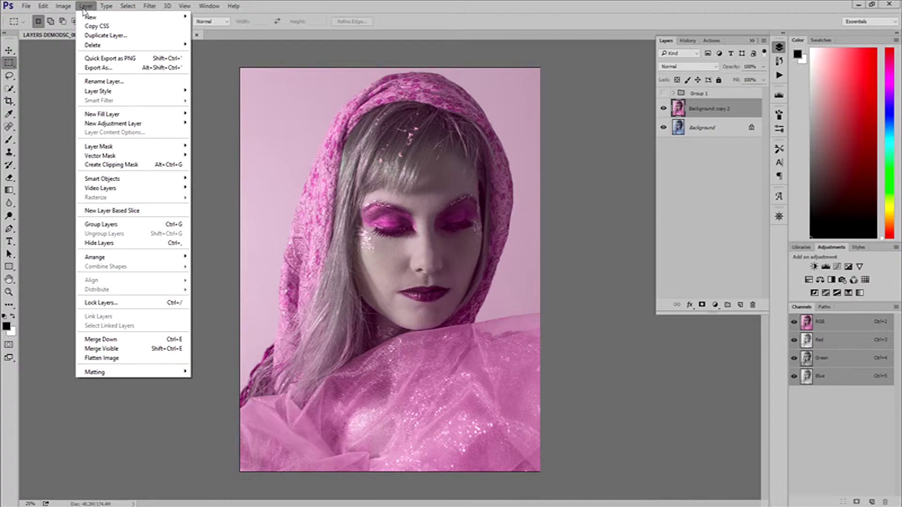
mouse_move(136, 148)
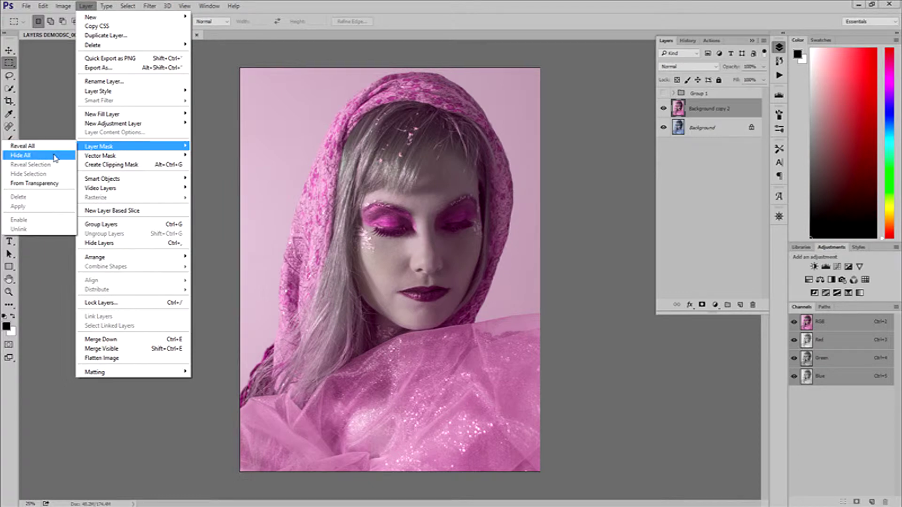
click(53, 155)
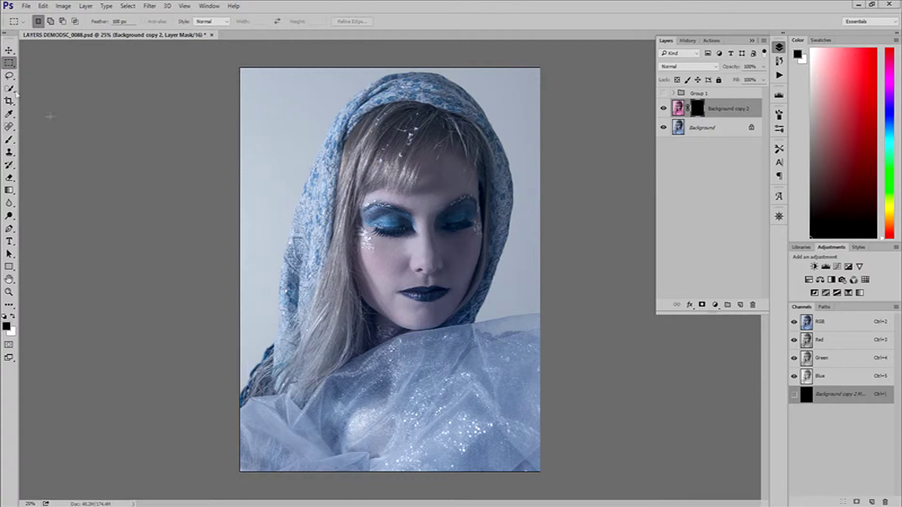
Paint white with the Brush on the recoloured duplicate's layer mask over both eyelids to reveal the pink eye makeup
click(9, 139)
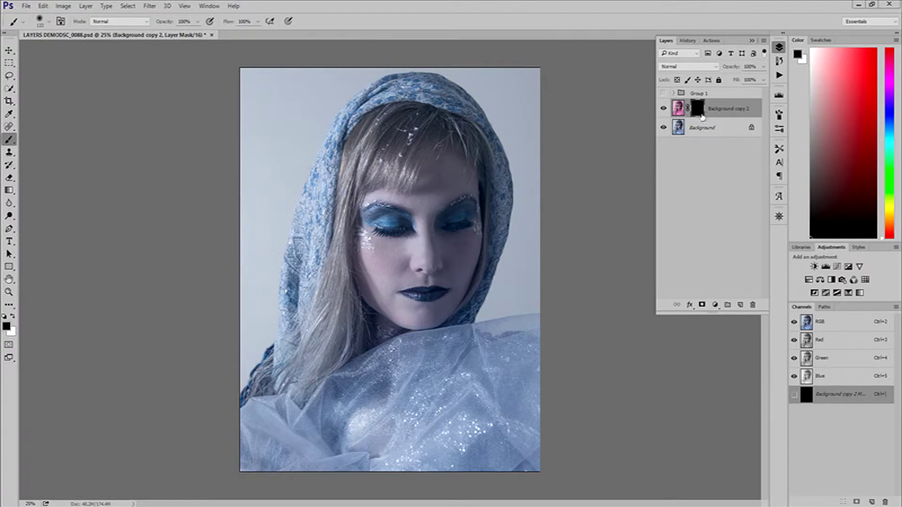
click(678, 110)
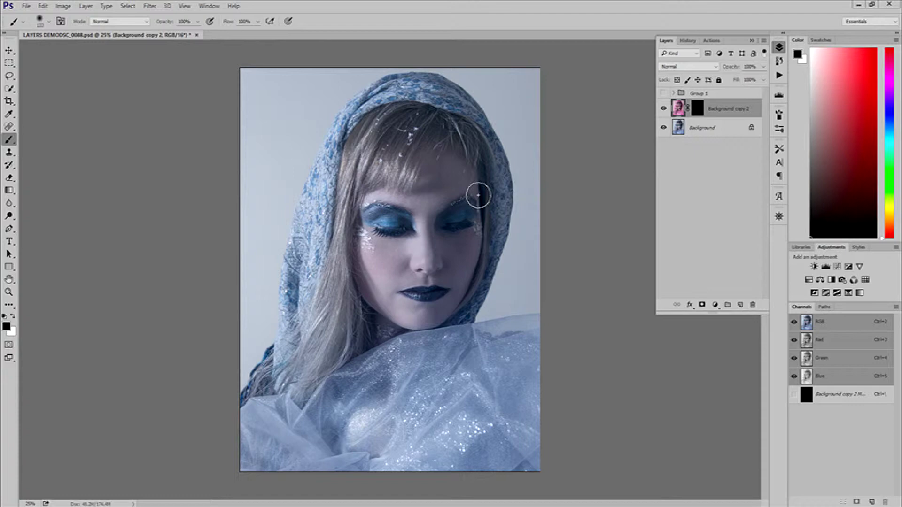
click(699, 109)
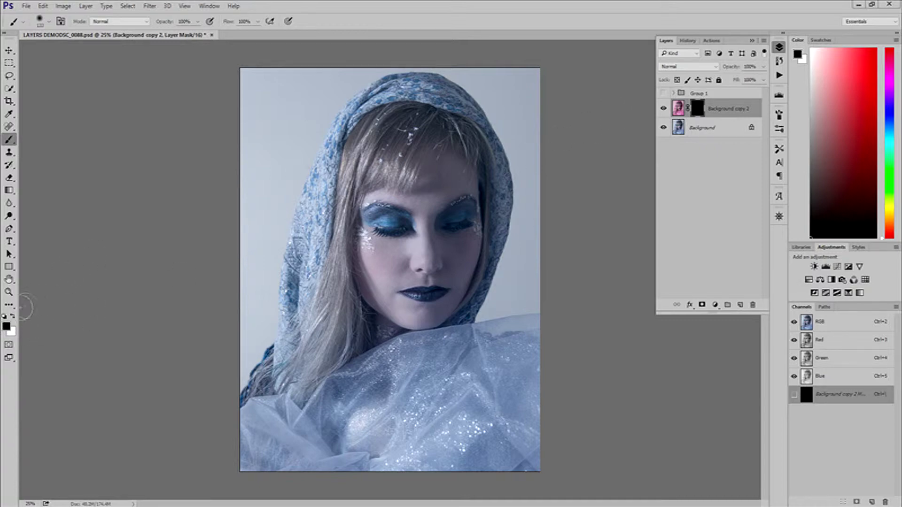
click(12, 318)
mouse_move(401, 224)
mouse_down()
mouse_move(364, 216)
mouse_move(386, 215)
mouse_up()
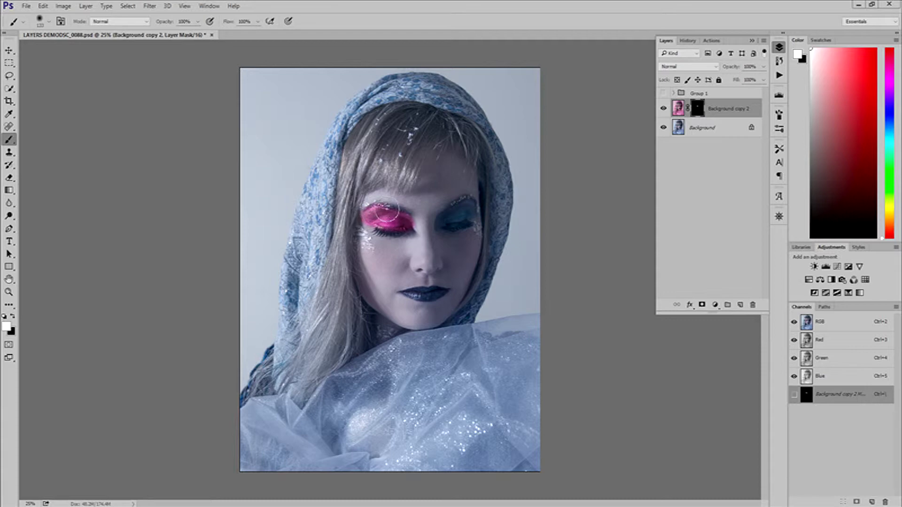
mouse_move(461, 213)
mouse_down()
mouse_move(463, 206)
mouse_move(473, 214)
mouse_move(447, 203)
mouse_up()
Extend the white mask painting over the inner corner of the eye nearest the long hair, spilling onto the side of the nose
click(33, 503)
text(100)
key(Return)
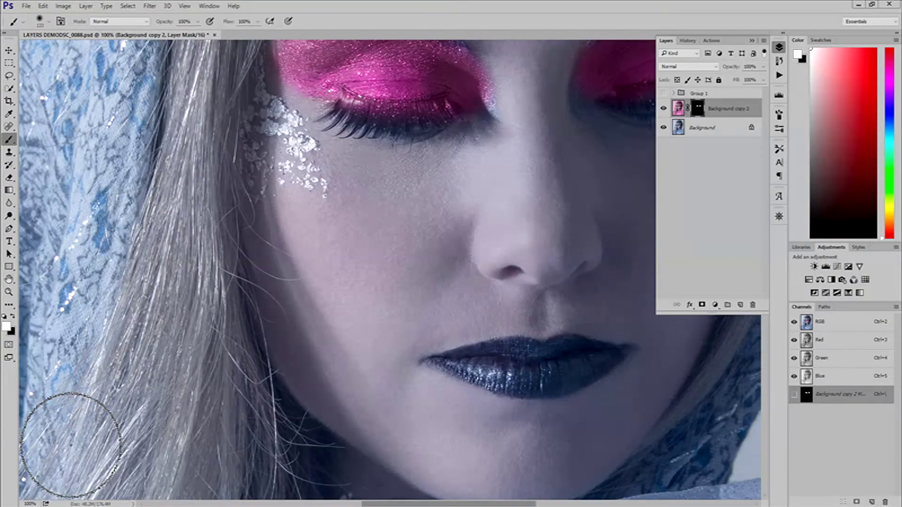
scroll(329, 273, up, 5)
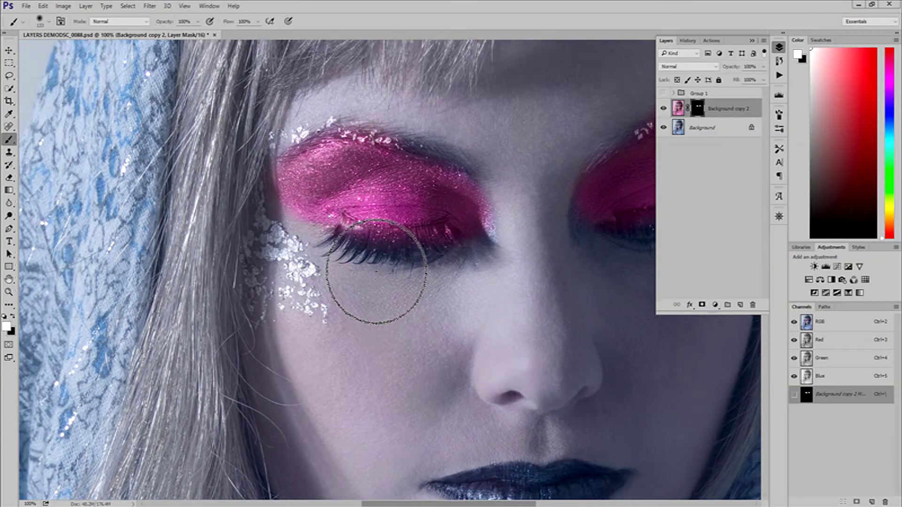
scroll(376, 272, up, 2)
drag(367, 505, 410, 505)
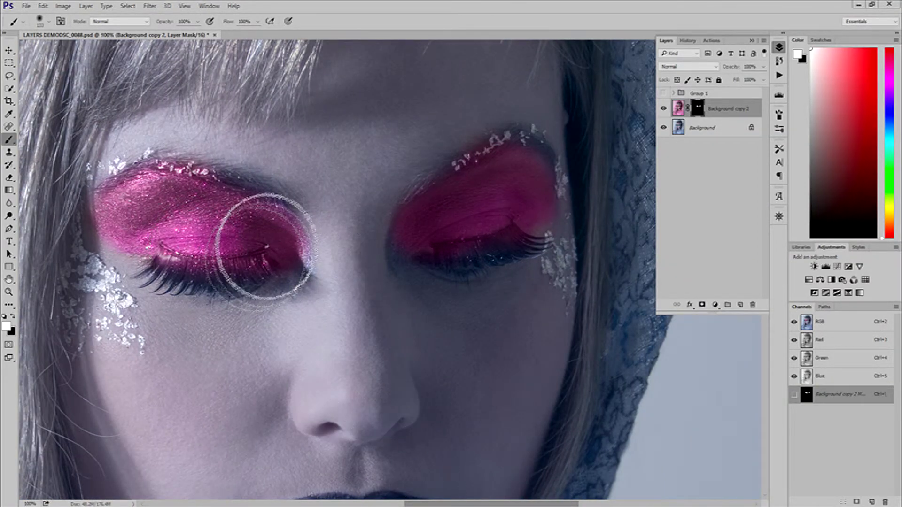
mouse_move(296, 256)
mouse_down()
mouse_move(302, 287)
mouse_move(291, 325)
mouse_move(311, 268)
mouse_up()
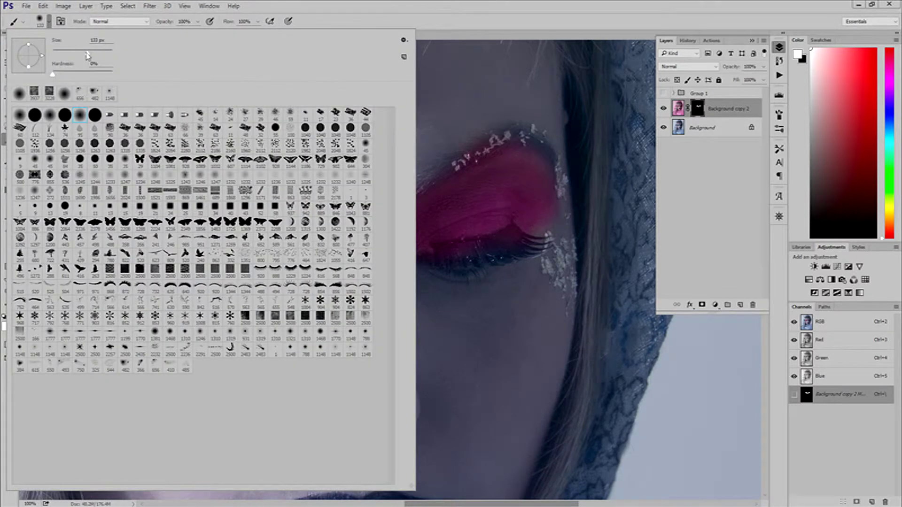
Reduce the soft brush to 31 px and paint black on the mask to remove the pink spill beside the nose
drag(86, 55, 73, 60)
key(Return)
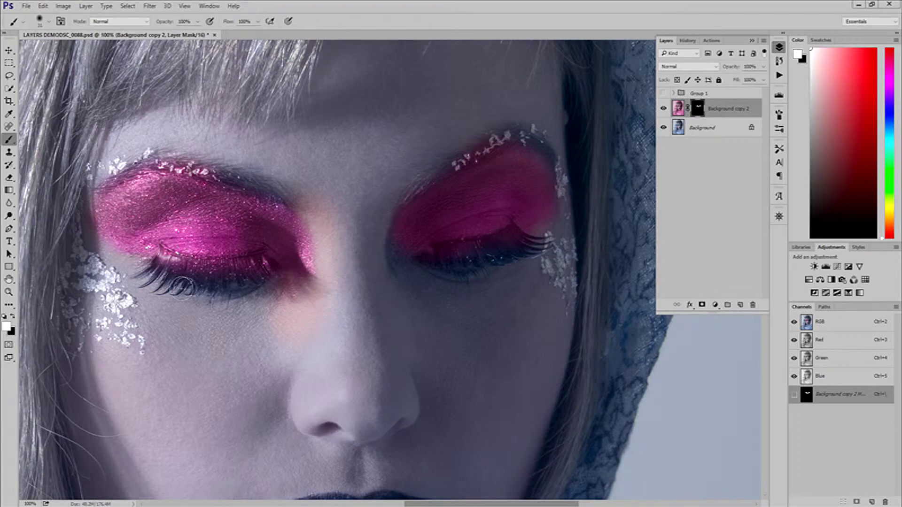
key(x)
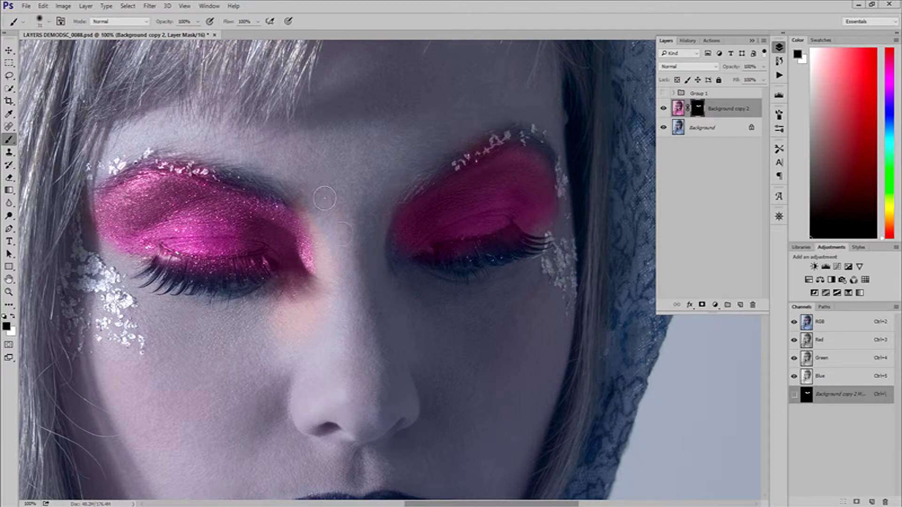
mouse_move(315, 193)
mouse_down()
mouse_move(333, 240)
mouse_move(296, 203)
mouse_up()
mouse_move(304, 334)
mouse_down()
mouse_move(288, 336)
mouse_move(306, 318)
mouse_move(266, 316)
mouse_up()
mouse_move(317, 303)
mouse_down()
mouse_move(317, 290)
mouse_move(302, 303)
mouse_move(334, 283)
mouse_up()
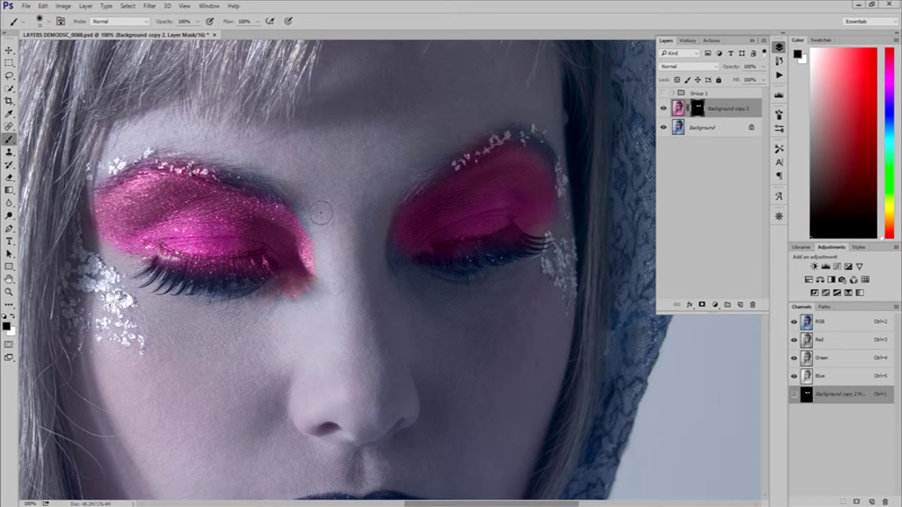
Paint white on the mask from the same eye's inner corner along the upper edge of its eyeshadow
click(8, 305)
click(13, 316)
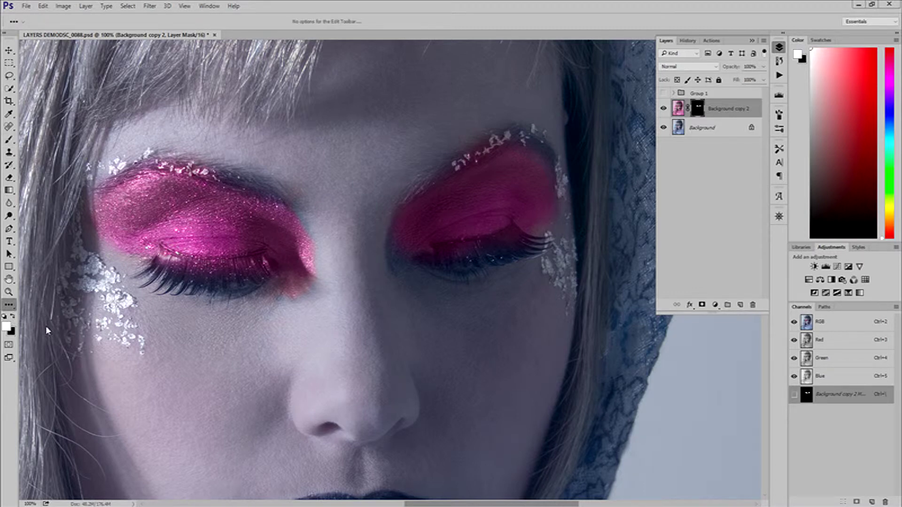
click(8, 140)
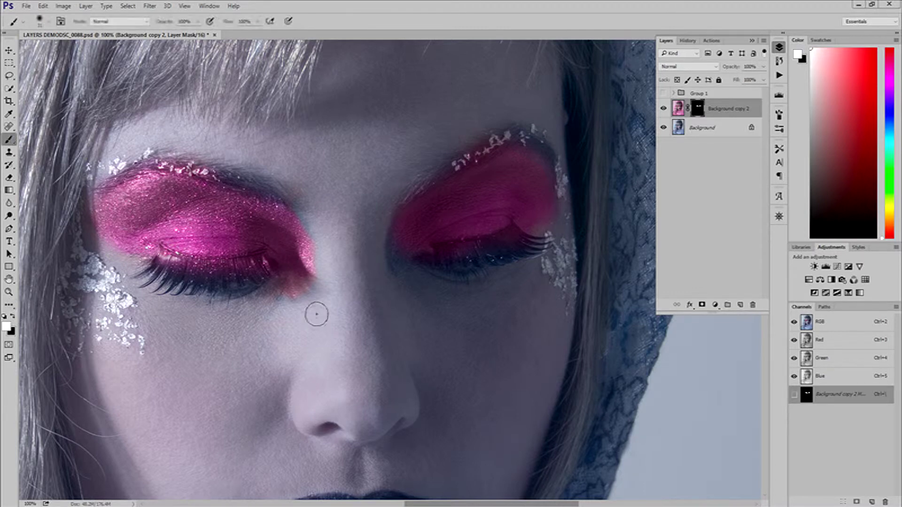
mouse_move(295, 290)
mouse_down()
mouse_move(297, 215)
mouse_move(299, 226)
mouse_move(272, 192)
mouse_move(217, 180)
mouse_move(249, 194)
mouse_move(186, 171)
mouse_move(241, 186)
mouse_up()
Set the brush opacity to 36% and softly paint white on the mask along the eyeshadow edge below the eyebrow
click(197, 22)
drag(196, 36, 186, 36)
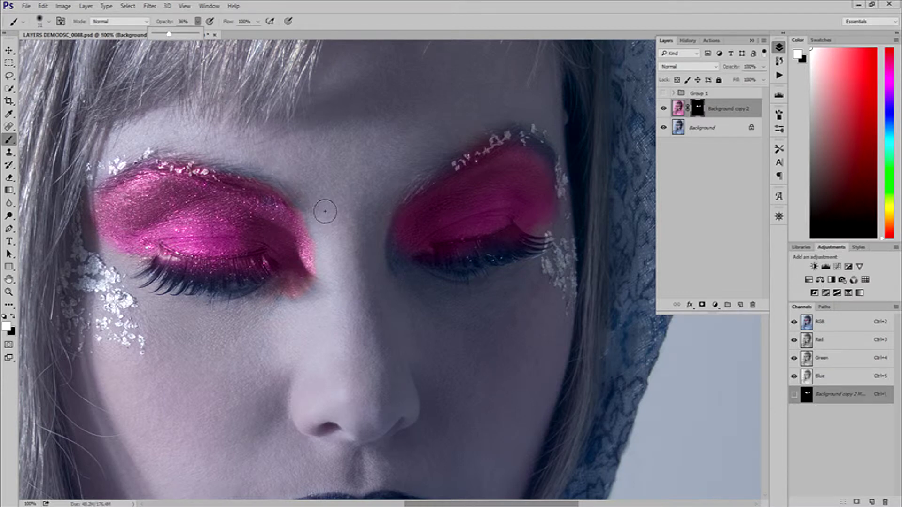
mouse_move(275, 189)
mouse_down()
mouse_move(262, 175)
mouse_move(229, 170)
mouse_up()
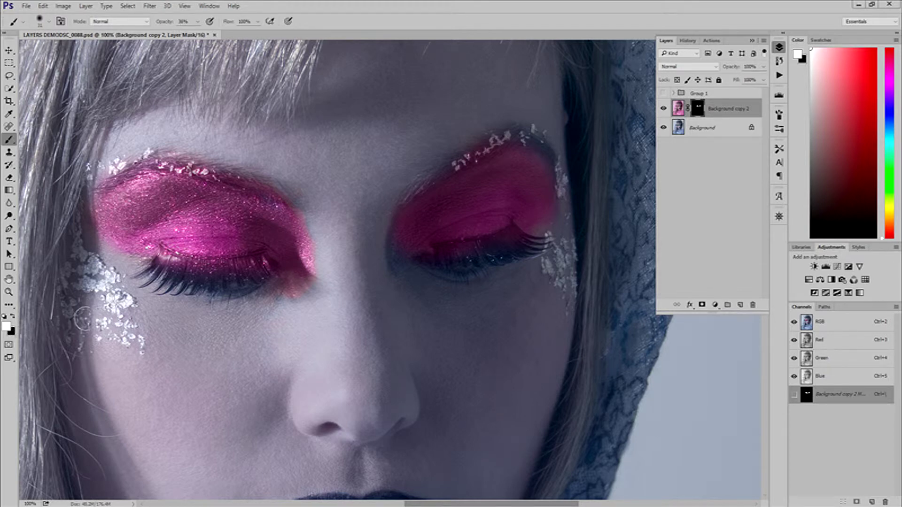
Set the brush opacity to 91% and paint black on the mask over both lash lines to restore the blue
key(x)
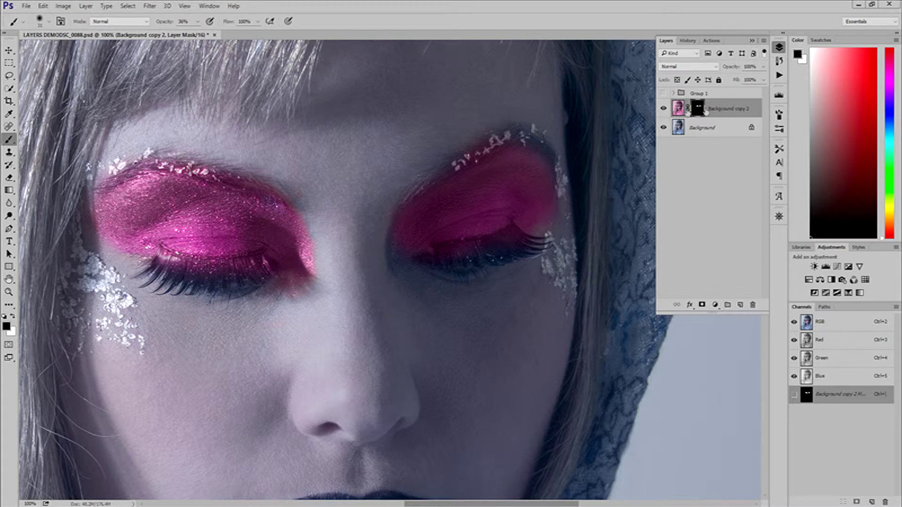
click(764, 67)
drag(763, 80, 785, 93)
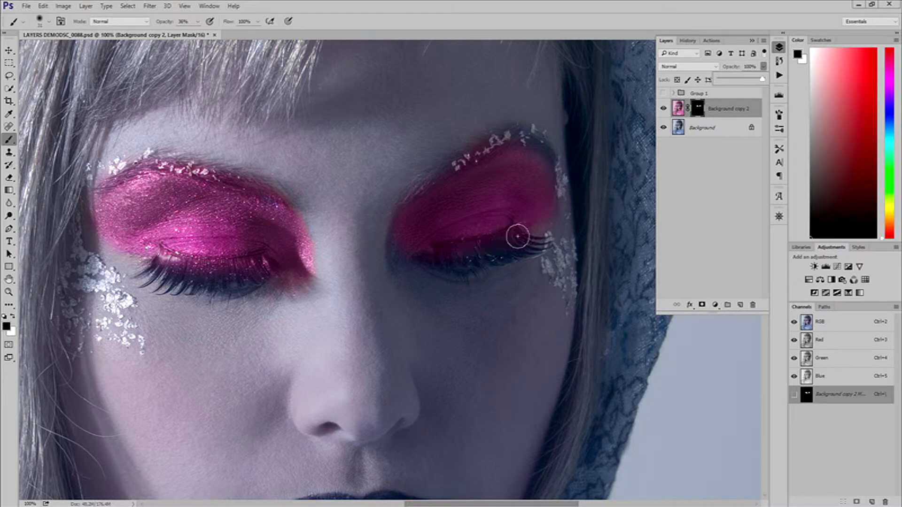
click(197, 21)
drag(197, 35, 221, 37)
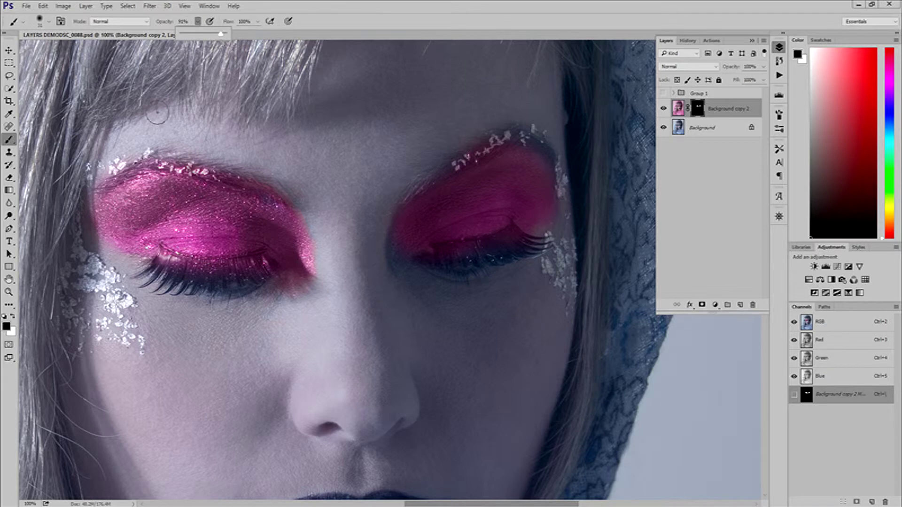
mouse_move(446, 257)
mouse_down()
mouse_move(518, 235)
mouse_move(486, 260)
mouse_move(522, 239)
mouse_move(479, 264)
mouse_move(439, 252)
mouse_move(418, 260)
mouse_move(521, 241)
mouse_move(454, 270)
mouse_up()
mouse_move(235, 275)
mouse_down()
mouse_move(181, 265)
mouse_move(247, 266)
mouse_move(191, 273)
mouse_move(254, 279)
mouse_move(185, 283)
mouse_move(215, 293)
mouse_move(234, 284)
mouse_move(231, 269)
mouse_move(253, 266)
mouse_move(251, 277)
mouse_move(265, 275)
mouse_move(263, 265)
mouse_move(285, 291)
mouse_move(312, 288)
mouse_move(259, 261)
mouse_up()
mouse_move(167, 268)
mouse_down()
mouse_move(159, 260)
mouse_move(176, 264)
mouse_up()
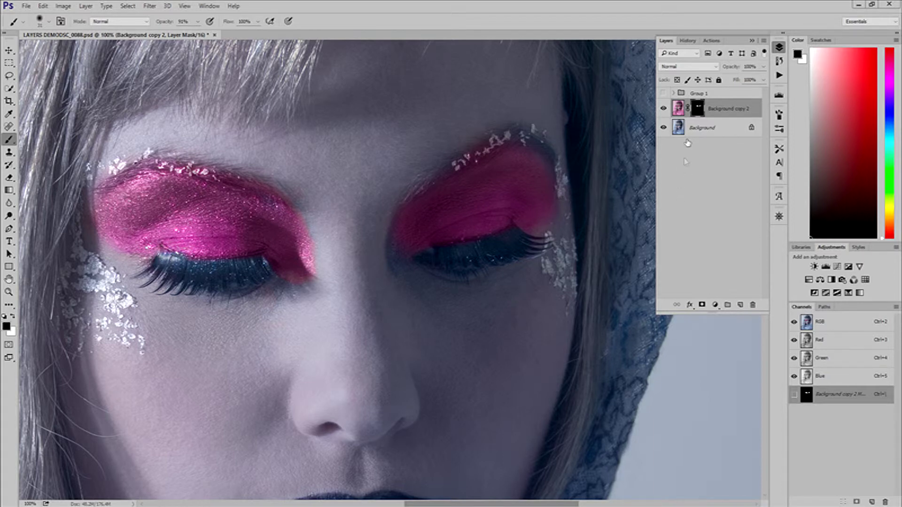
Display the layer mask on its own, paint black over the stray grey patches below the eye, and return to the image
alt+click(699, 113)
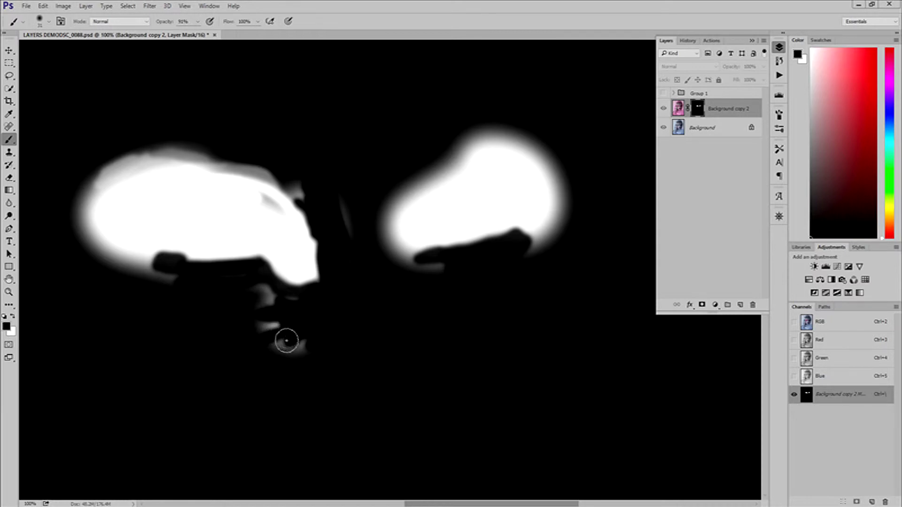
mouse_move(294, 349)
mouse_down()
mouse_move(244, 357)
mouse_move(279, 321)
mouse_move(250, 289)
mouse_move(300, 303)
mouse_move(267, 290)
mouse_move(275, 320)
mouse_move(255, 337)
mouse_move(265, 321)
mouse_move(260, 296)
mouse_move(247, 292)
mouse_move(276, 308)
mouse_move(231, 285)
mouse_move(243, 286)
mouse_move(218, 299)
mouse_move(146, 276)
mouse_move(216, 282)
mouse_move(256, 327)
mouse_move(295, 329)
mouse_move(258, 319)
mouse_move(276, 312)
mouse_move(242, 283)
mouse_up()
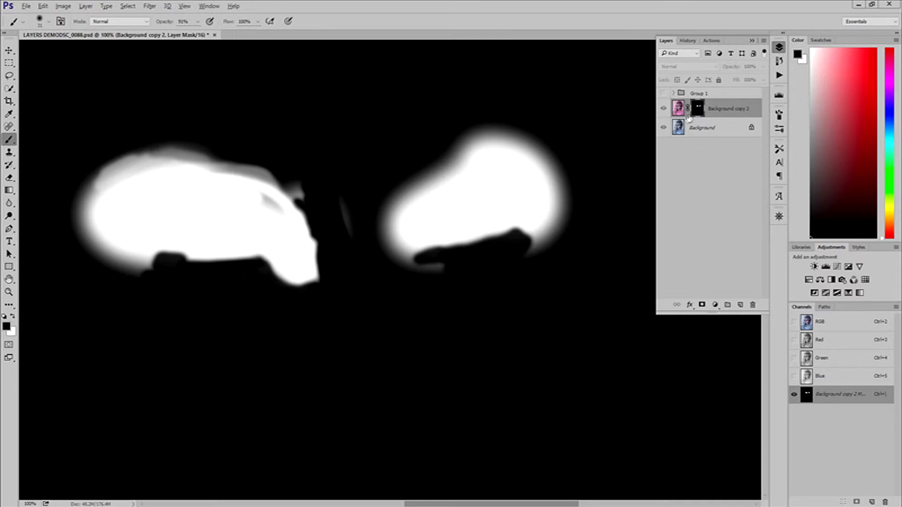
alt+click(699, 109)
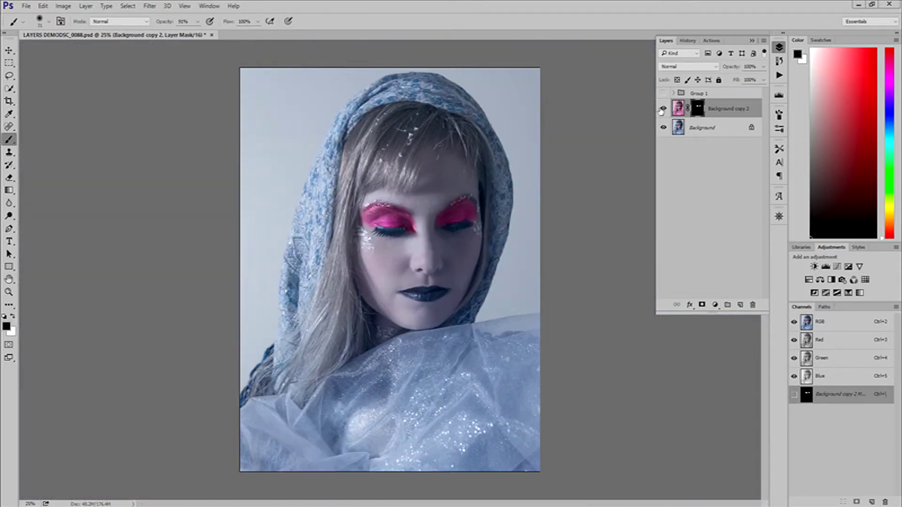
Set the recoloured duplicate layer's opacity to 52% and toggle Group 1's visibility on and off to compare
click(662, 109)
drag(761, 70, 741, 81)
click(663, 94)
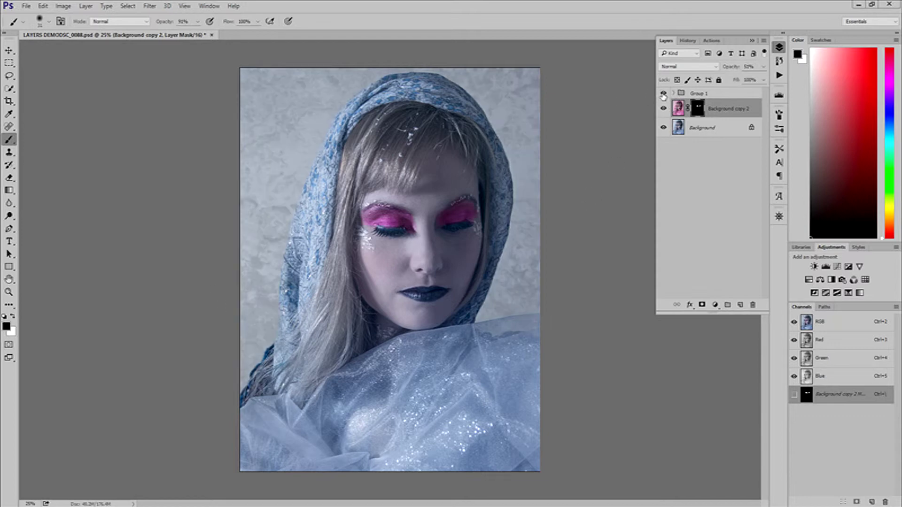
click(663, 94)
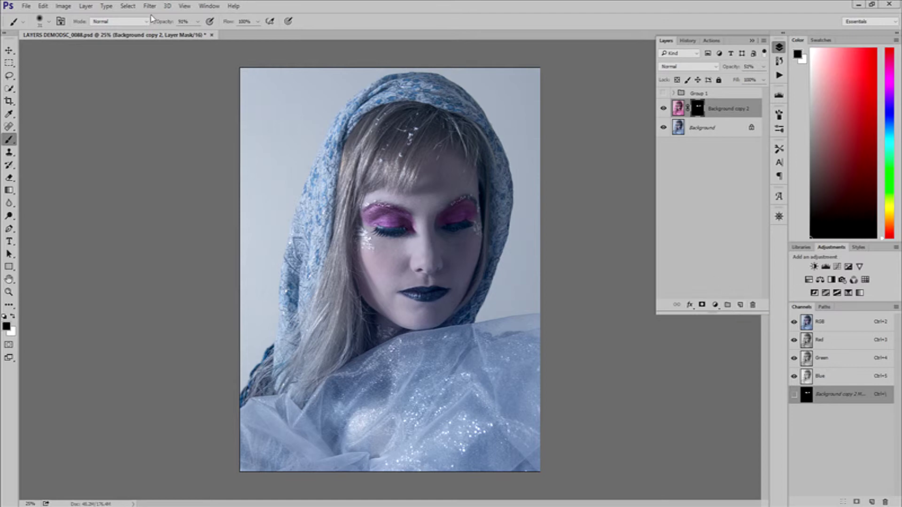
Add a new empty layer directly above the recoloured duplicate layer
click(87, 6)
mouse_move(94, 17)
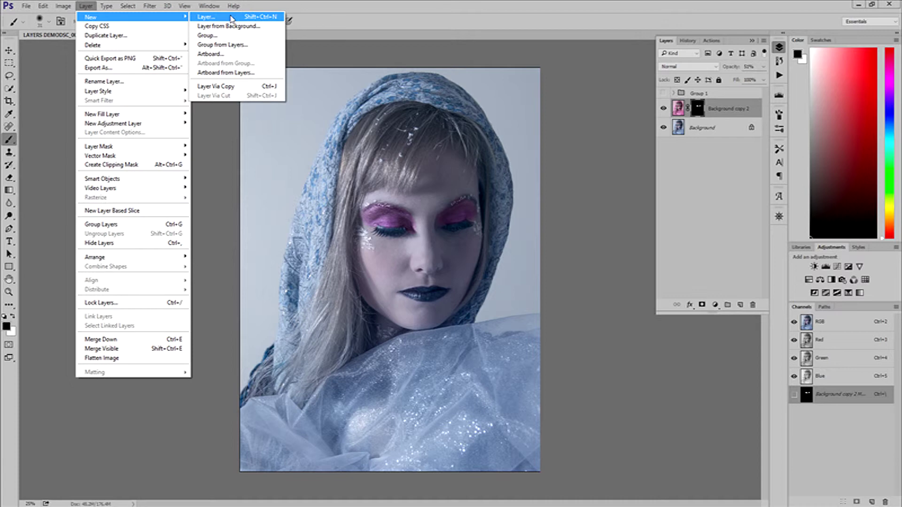
click(457, 5)
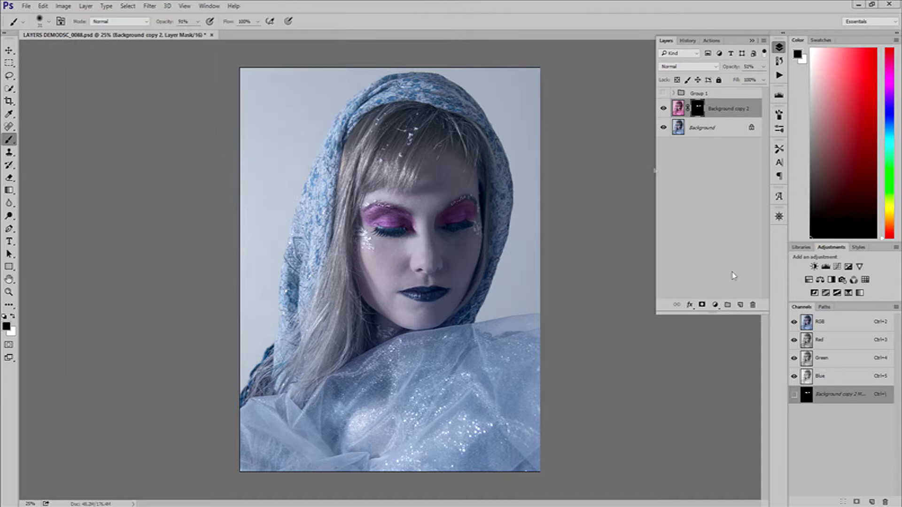
click(740, 305)
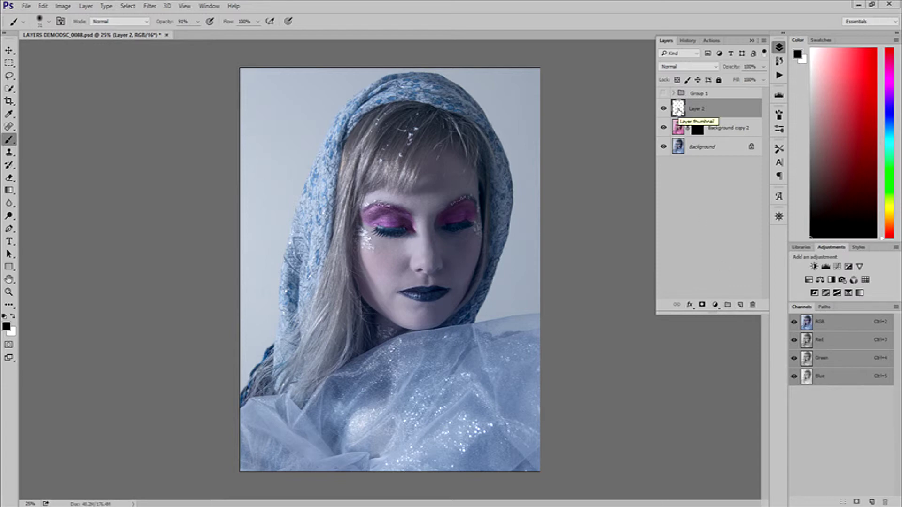
Stamp a 2500 px grunge texture brush, enlarged to 3583 px at 100% opacity, in black across the portrait on the new layer
click(49, 25)
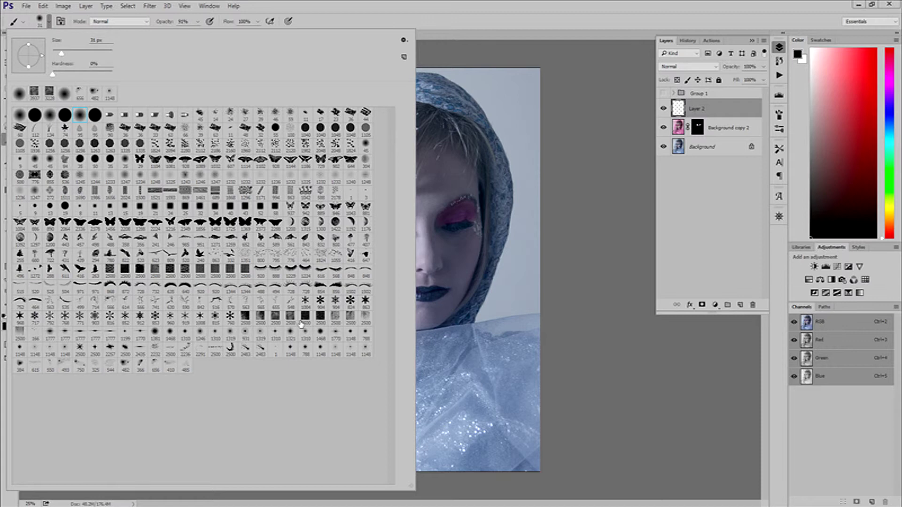
click(350, 318)
drag(108, 53, 108, 54)
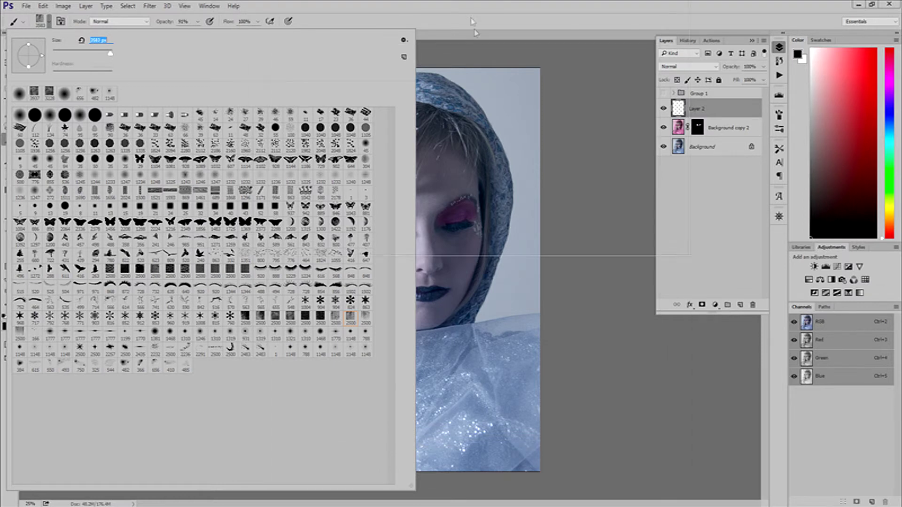
click(465, 5)
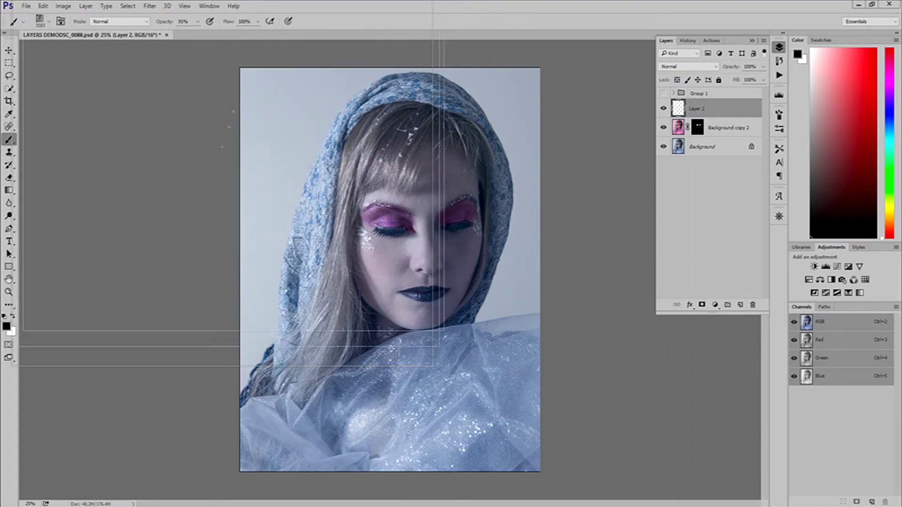
click(198, 21)
drag(197, 34, 203, 37)
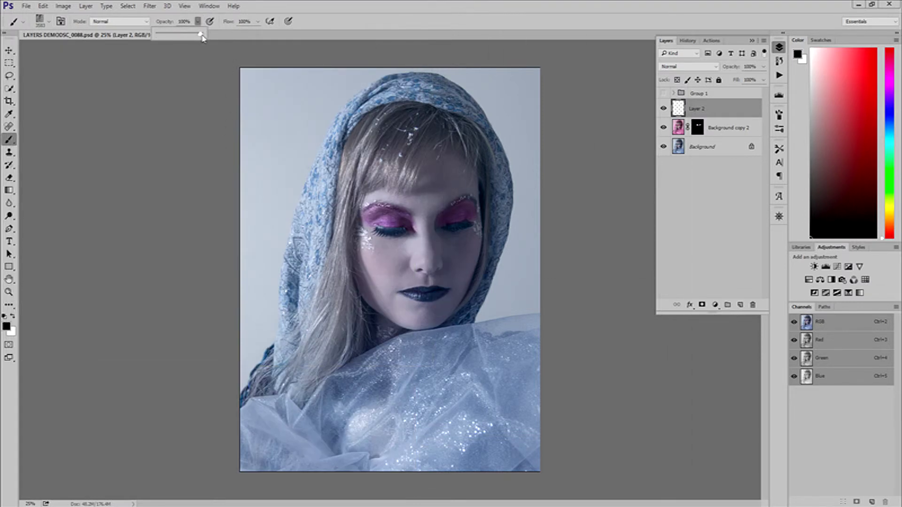
click(437, 271)
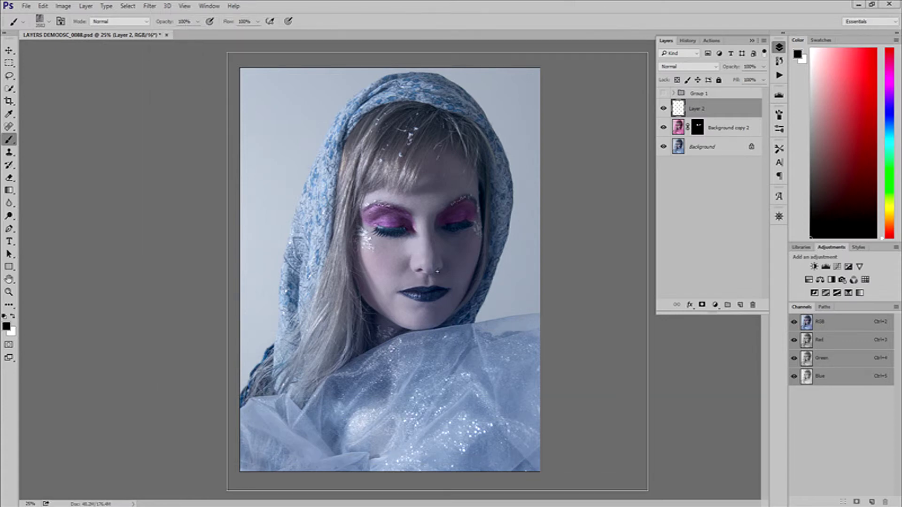
click(445, 280)
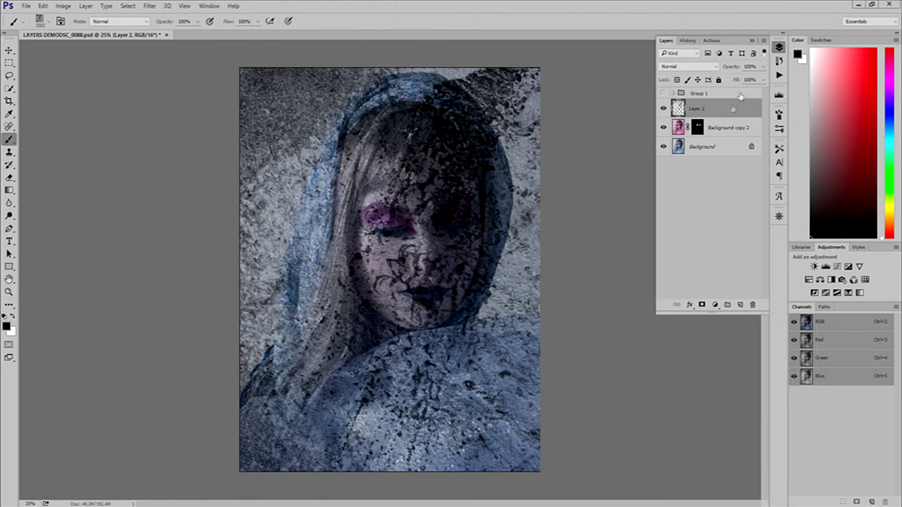
Choose a soft round brush with 0% hardness and reduce its size for mask painting, keeping the layer opacity at 100%
click(764, 67)
mouse_move(762, 80)
mouse_down()
mouse_move(730, 81)
mouse_move(762, 80)
mouse_up()
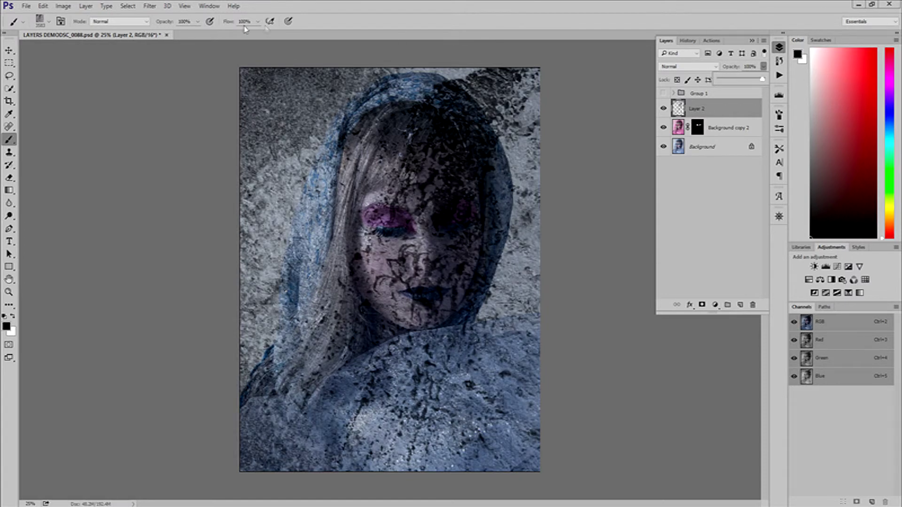
click(50, 23)
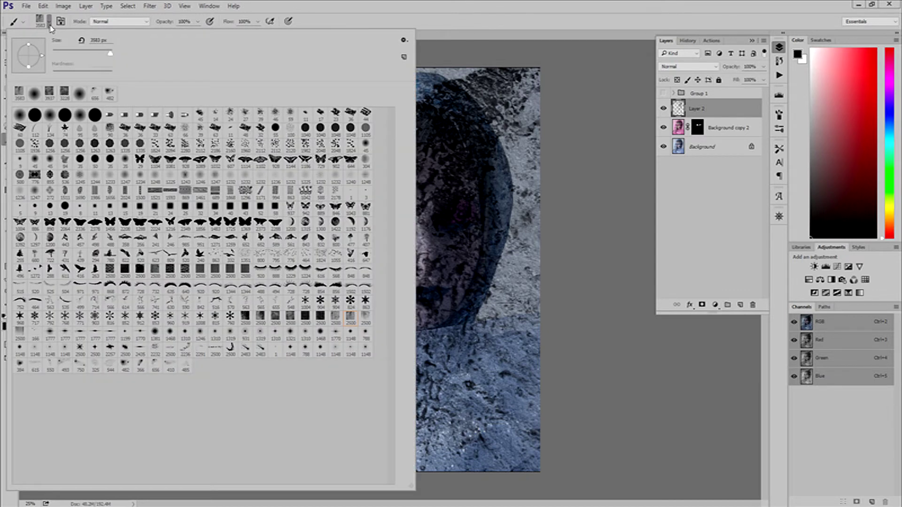
click(81, 94)
drag(112, 56, 95, 56)
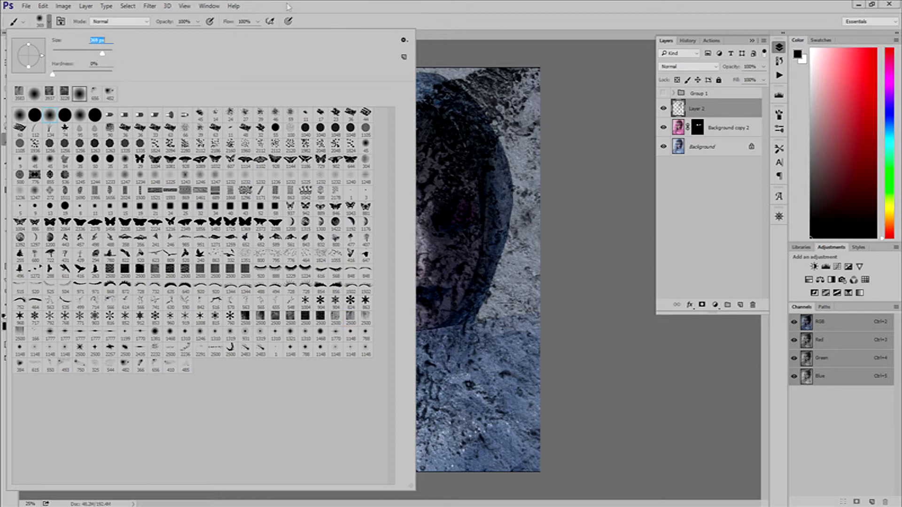
click(288, 5)
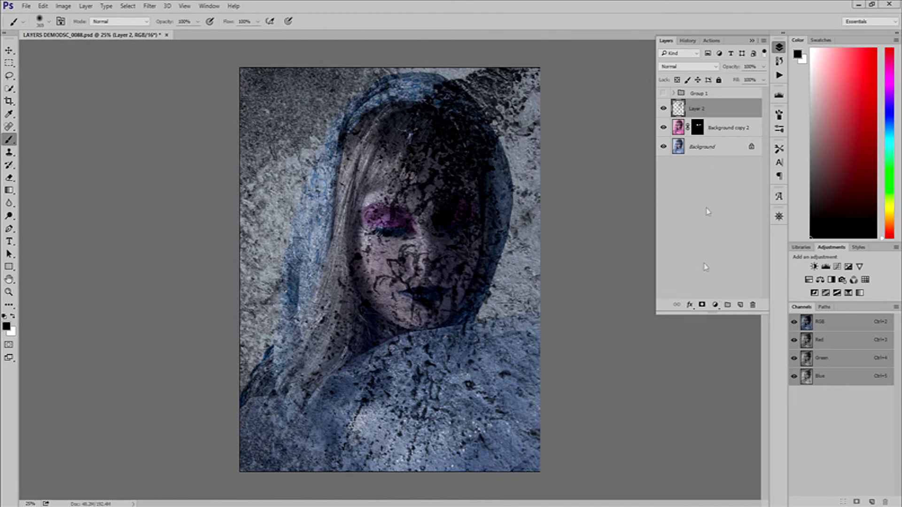
Add a layer mask to the texture layer and paint black on it over the face, hair, scarf and dress
click(702, 305)
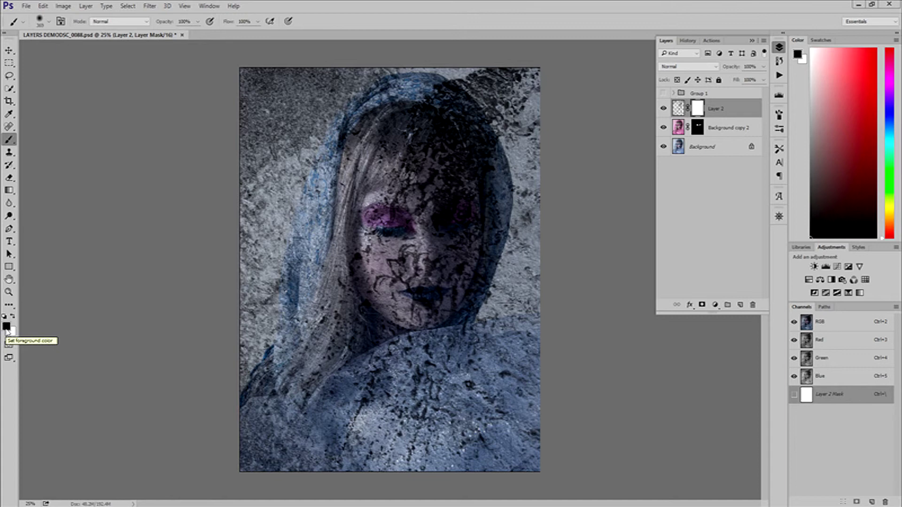
mouse_move(399, 131)
mouse_down()
mouse_move(407, 292)
mouse_move(429, 226)
mouse_move(441, 217)
mouse_move(446, 232)
mouse_move(447, 192)
mouse_move(458, 256)
mouse_move(373, 243)
mouse_move(386, 216)
mouse_move(409, 272)
mouse_move(401, 379)
mouse_move(402, 343)
mouse_up()
drag(483, 178, 471, 185)
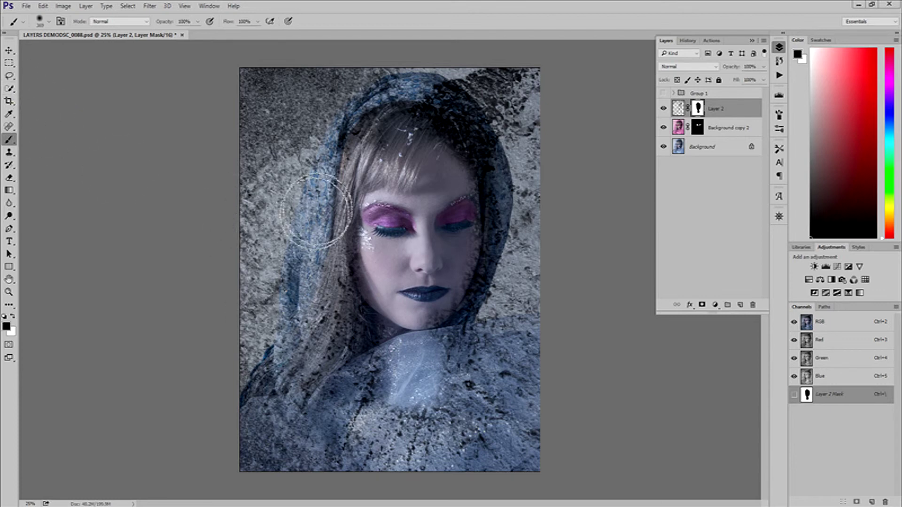
mouse_move(359, 239)
mouse_down()
mouse_move(360, 302)
mouse_move(373, 149)
mouse_move(388, 128)
mouse_move(452, 139)
mouse_move(478, 200)
mouse_move(472, 164)
mouse_move(435, 122)
mouse_move(397, 101)
mouse_move(387, 110)
mouse_move(438, 105)
mouse_move(475, 173)
mouse_move(482, 249)
mouse_move(471, 293)
mouse_move(424, 384)
mouse_move(489, 397)
mouse_move(496, 362)
mouse_move(467, 345)
mouse_move(508, 342)
mouse_move(512, 408)
mouse_move(531, 447)
mouse_move(504, 489)
mouse_move(297, 481)
mouse_move(280, 464)
mouse_move(271, 421)
mouse_move(289, 418)
mouse_move(294, 461)
mouse_move(280, 413)
mouse_move(305, 336)
mouse_move(311, 264)
mouse_move(339, 154)
mouse_move(366, 121)
mouse_move(358, 116)
mouse_move(401, 95)
mouse_move(438, 98)
mouse_move(468, 116)
mouse_move(501, 180)
mouse_move(477, 151)
mouse_move(379, 305)
mouse_up()
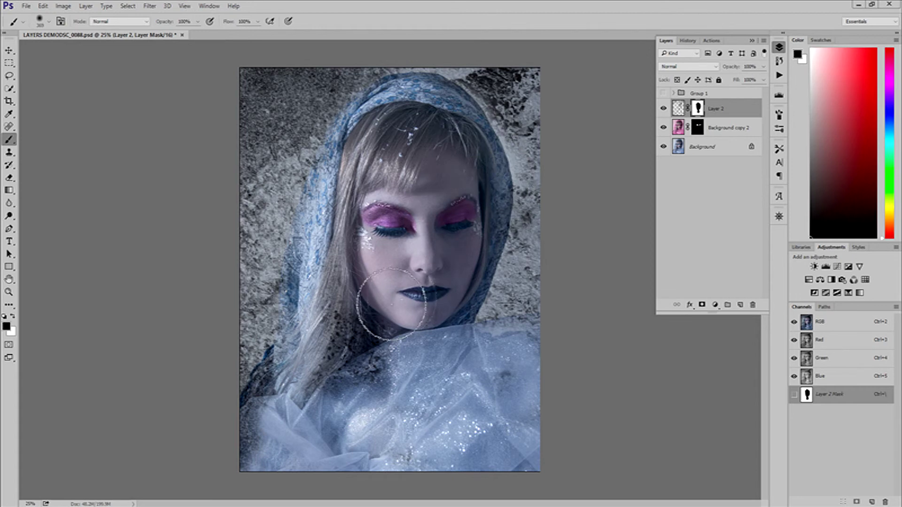
Display the texture layer's mask on its own, fill the white gaps inside the figure with black, and return to the image
alt+click(698, 109)
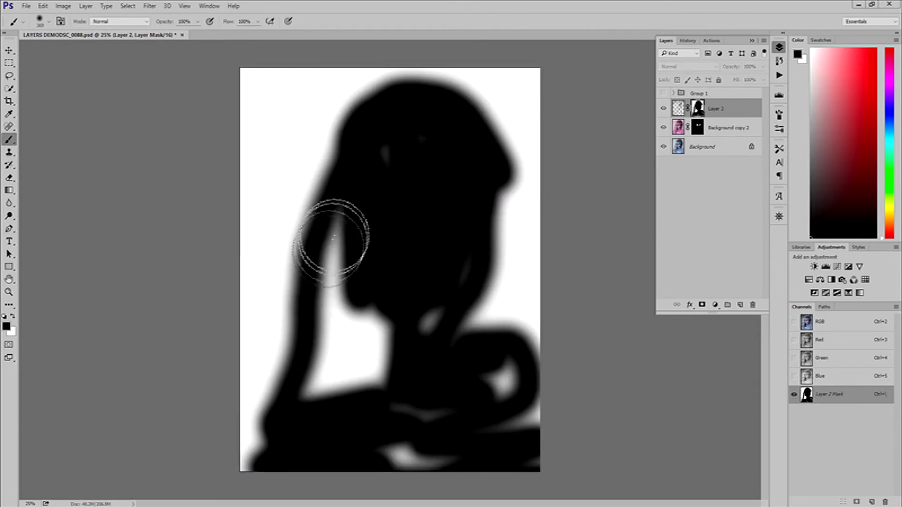
mouse_move(334, 205)
mouse_down()
mouse_move(337, 288)
mouse_move(369, 314)
mouse_move(371, 338)
mouse_move(423, 433)
mouse_move(418, 150)
mouse_move(396, 156)
mouse_move(459, 162)
mouse_move(463, 257)
mouse_move(448, 306)
mouse_move(321, 387)
mouse_move(314, 417)
mouse_move(344, 368)
mouse_move(332, 406)
mouse_move(442, 453)
mouse_move(585, 474)
mouse_move(463, 376)
mouse_move(525, 409)
mouse_move(508, 370)
mouse_move(323, 385)
mouse_up()
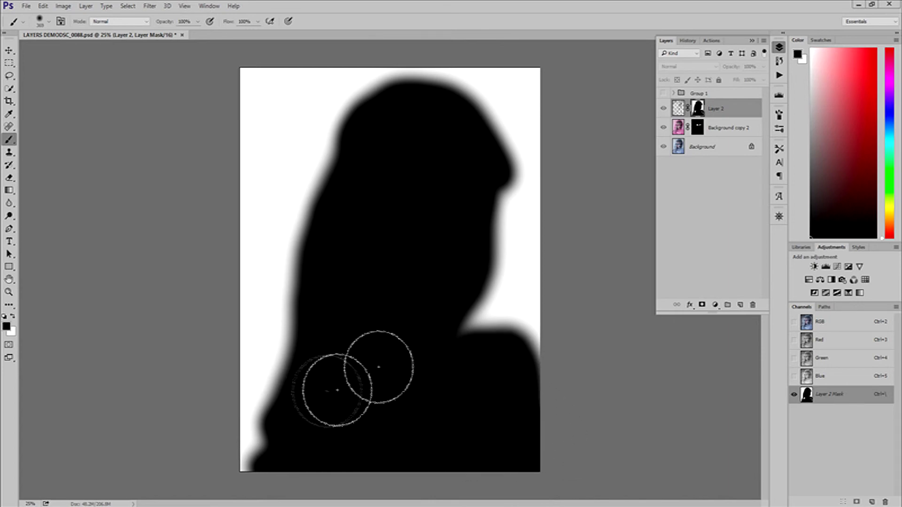
alt+click(694, 117)
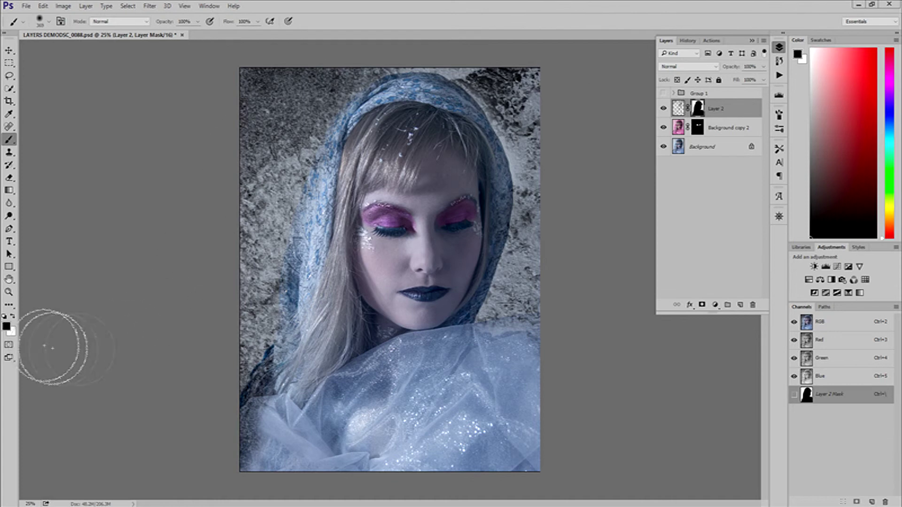
Paint white on the mask to restore texture beside the scarf, and black to clear it from the dress's lower-left edge
click(13, 316)
mouse_move(530, 171)
mouse_down()
mouse_move(508, 104)
mouse_move(484, 73)
mouse_up()
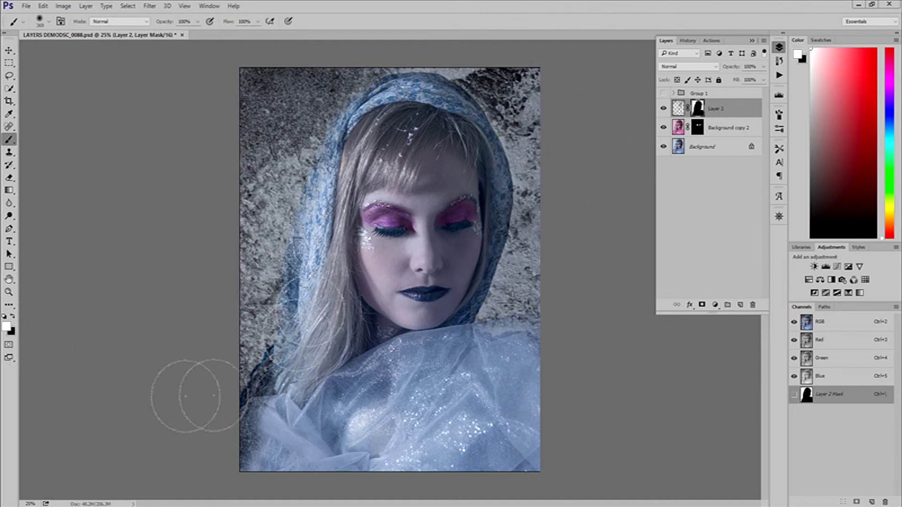
click(12, 317)
click(12, 316)
click(13, 316)
mouse_move(273, 425)
mouse_down()
mouse_move(262, 429)
mouse_move(268, 385)
mouse_up()
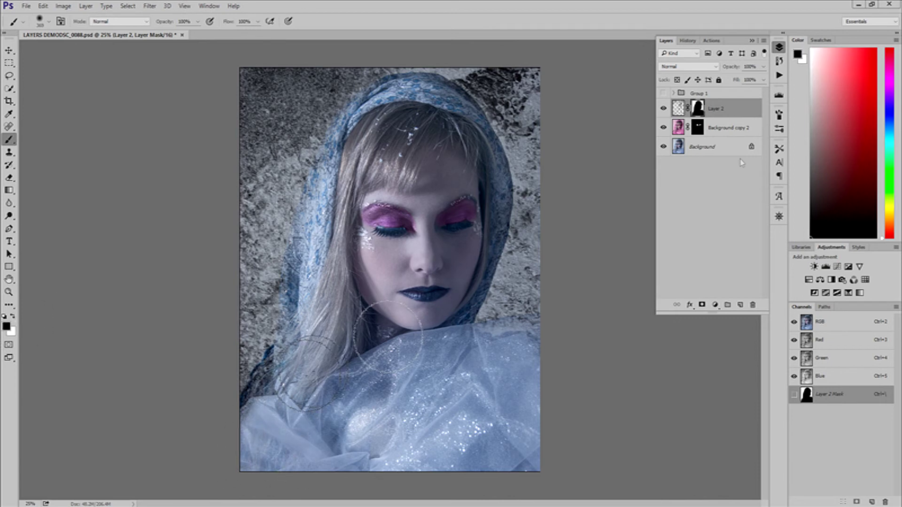
Lower the texture layer's opacity to 38% and paint black on its mask over the lower-left edge of the hair and scarf
click(764, 66)
drag(765, 77, 737, 82)
click(281, 395)
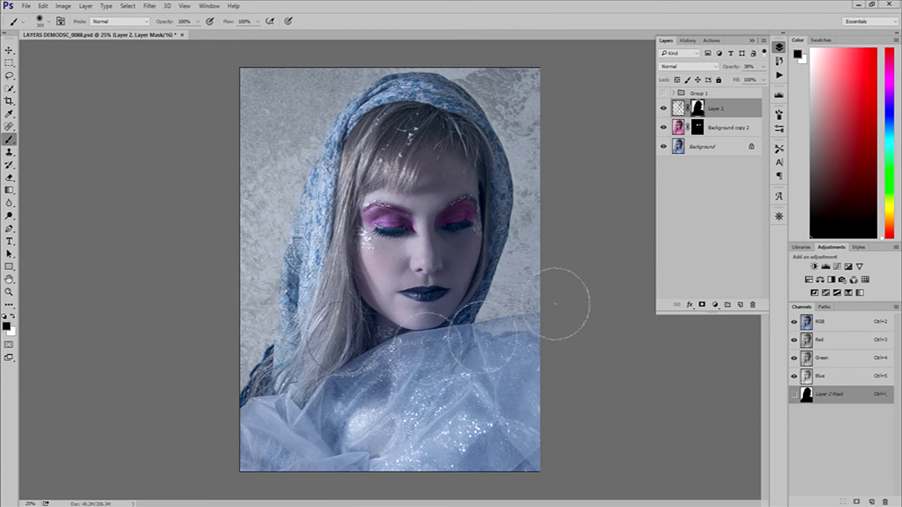
Toggle Group 1's visibility on and off to compare it with the new makeup and texture layers
click(663, 94)
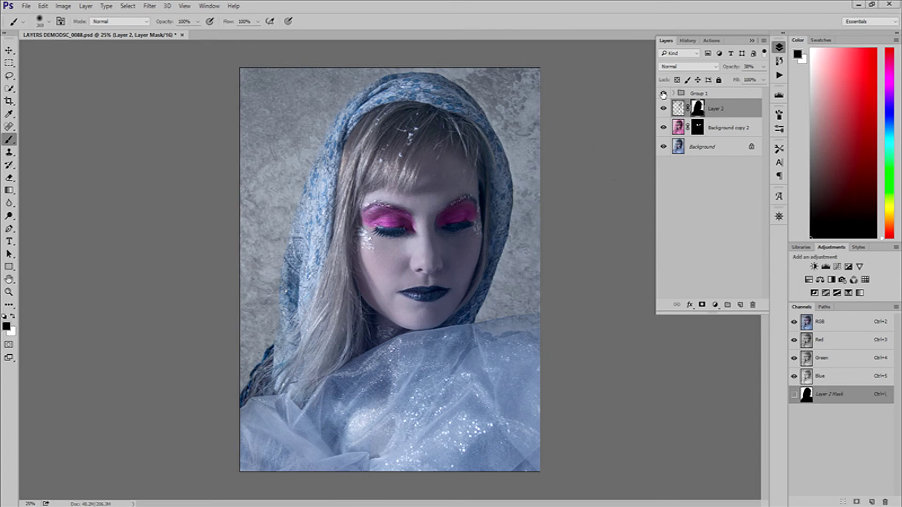
click(662, 94)
click(663, 94)
click(663, 94)
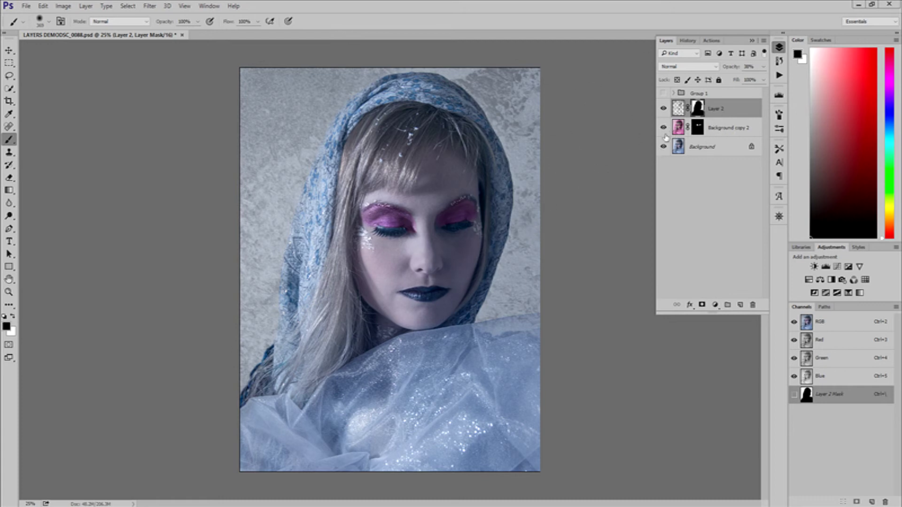
Group the texture layer and the recoloured duplicate layer together
ctrl+click(721, 127)
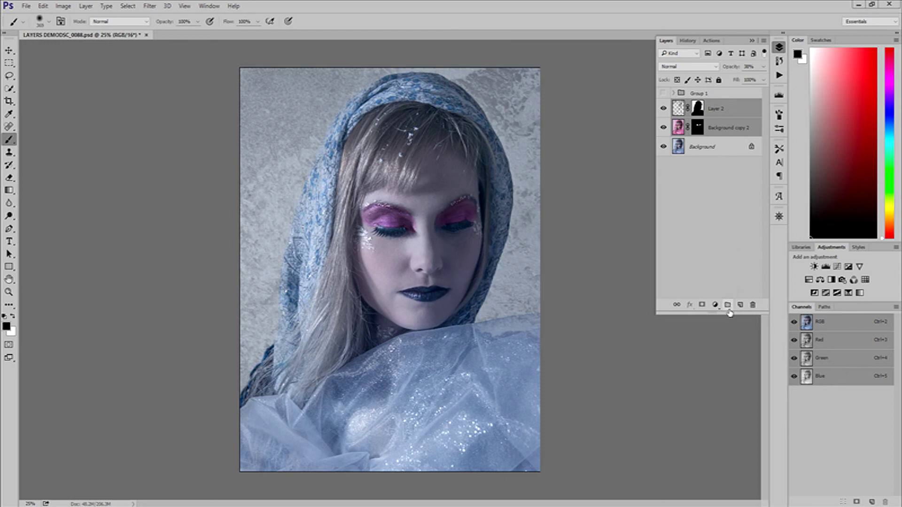
click(85, 6)
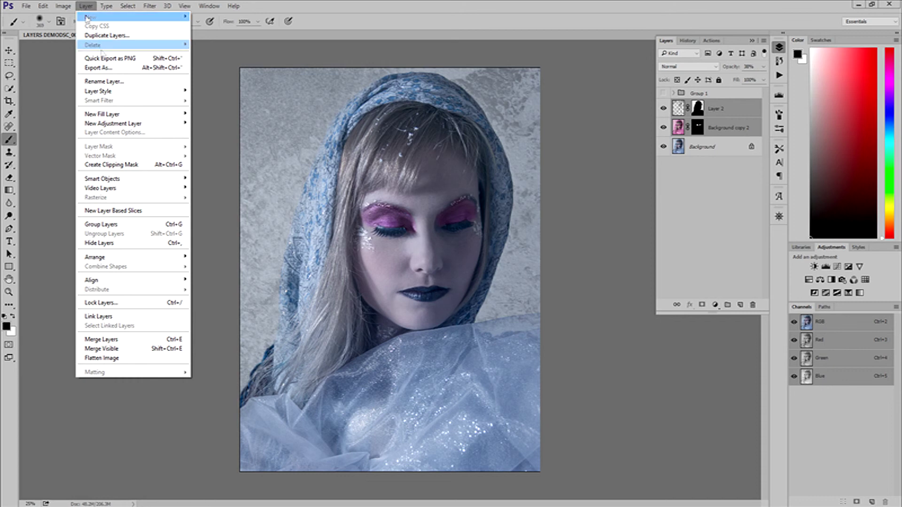
click(153, 228)
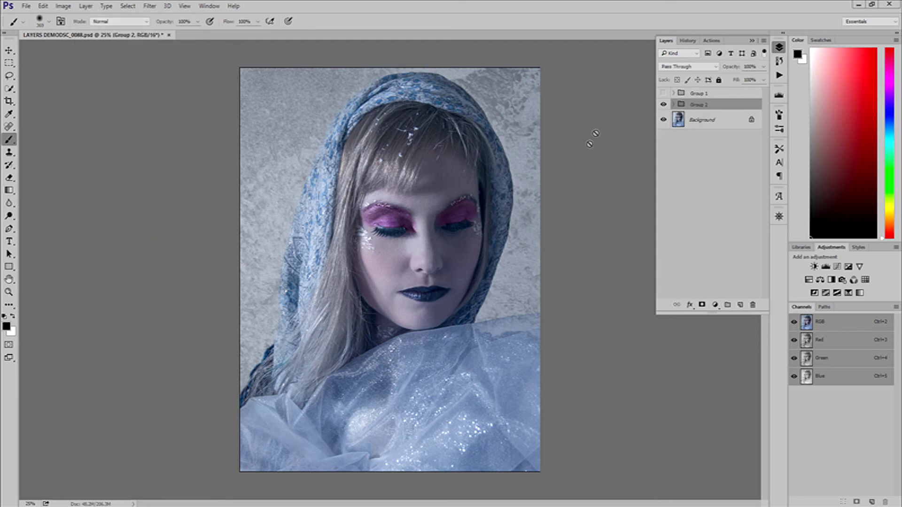
Toggle the visibility of Group 1 and Group 2 to compare the versions, leave both shown, and expand both groups
click(663, 94)
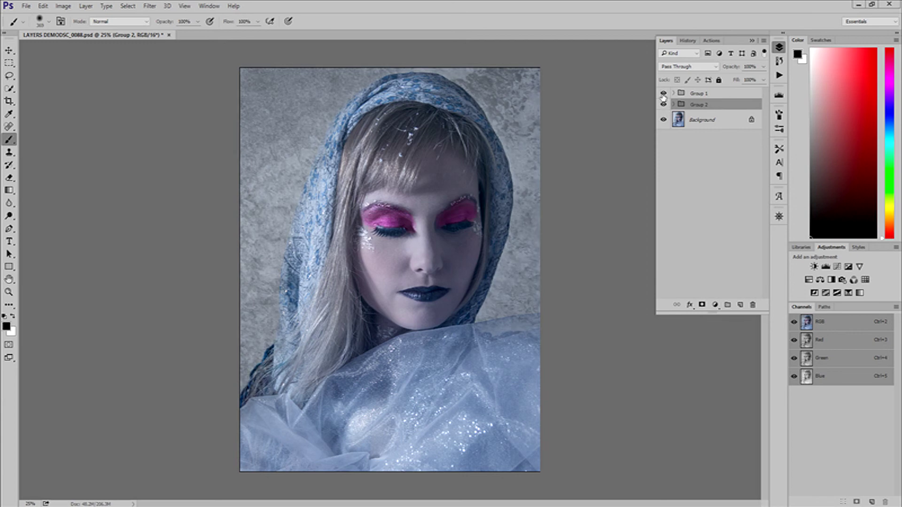
click(663, 94)
click(663, 94)
click(663, 94)
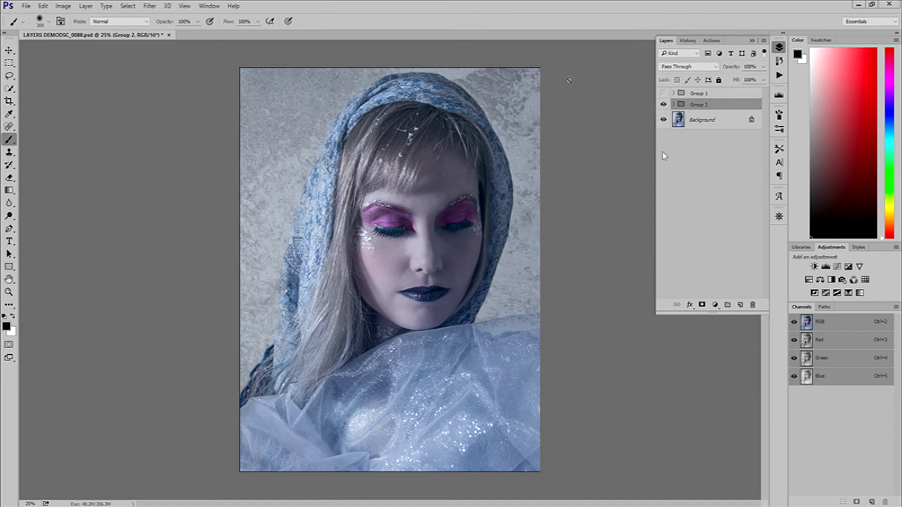
click(664, 105)
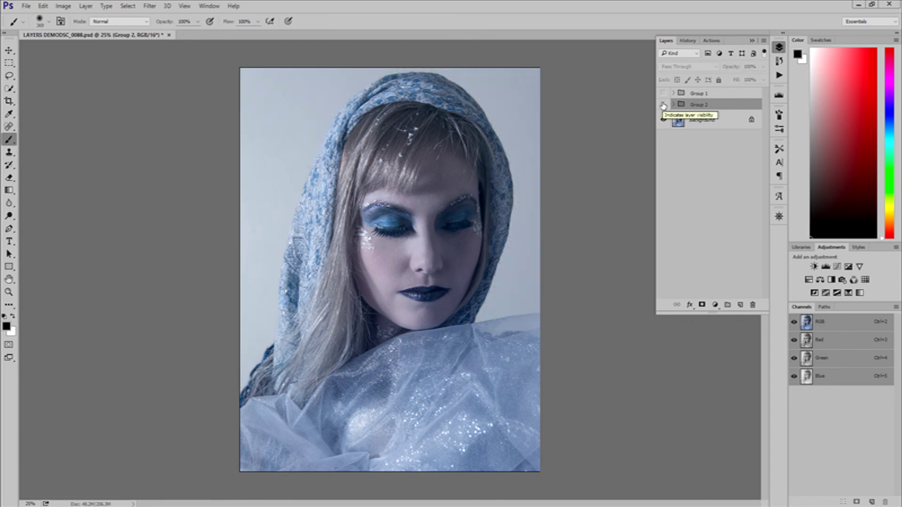
click(663, 105)
click(663, 93)
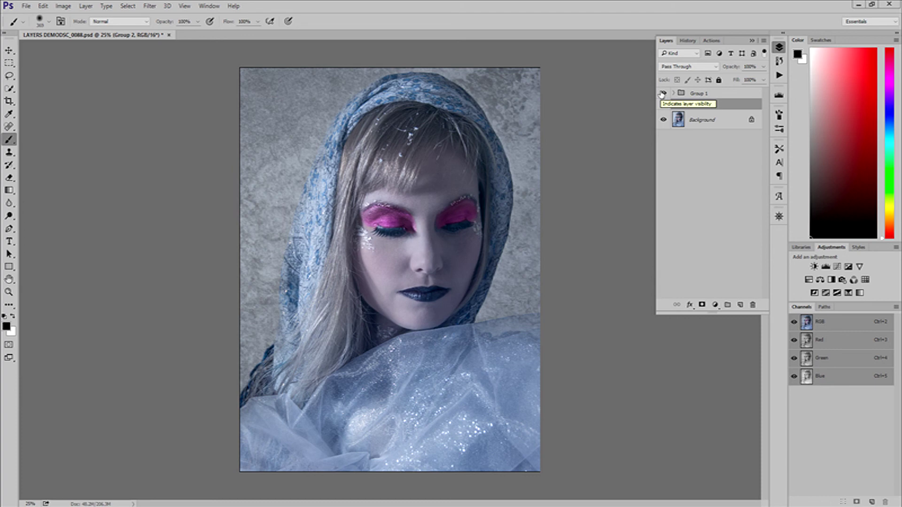
click(675, 104)
click(674, 93)
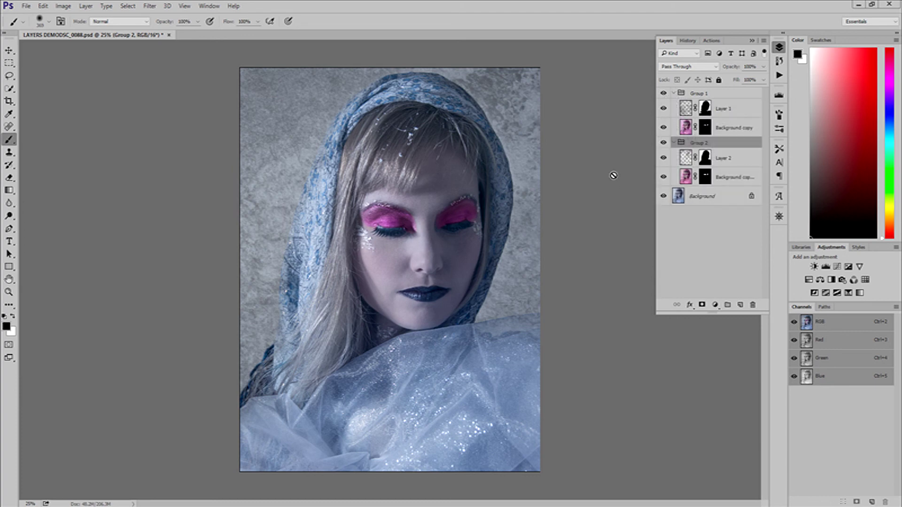